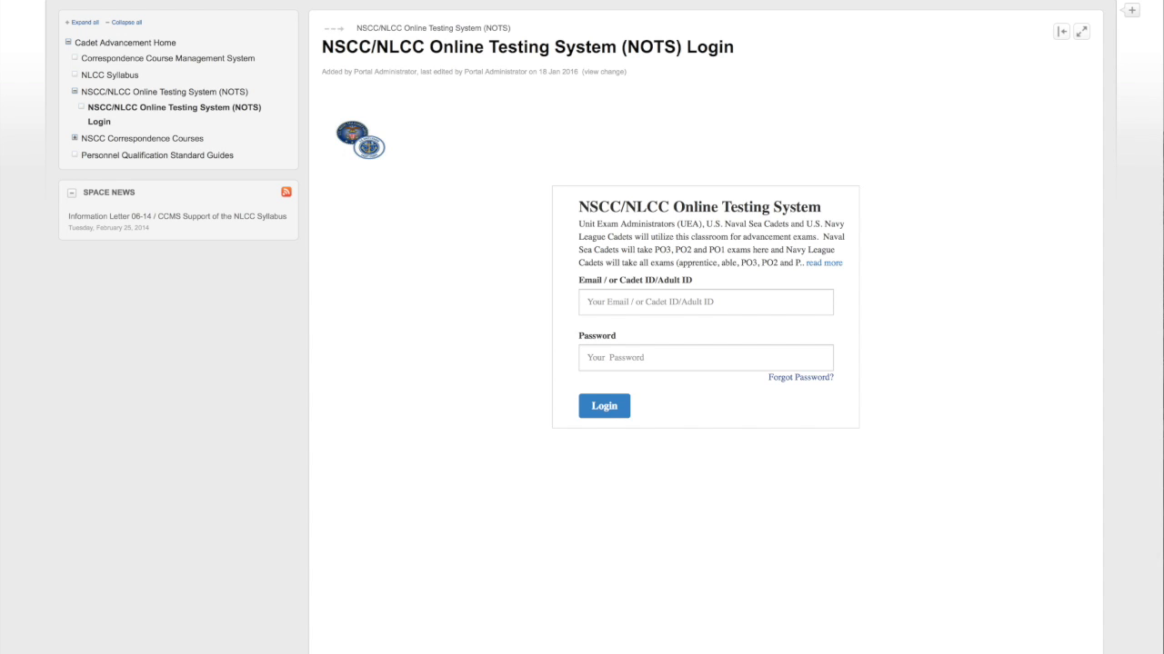
Search the portal for NOTS and log in to the online testing system with the account e-mail and password.
type("NOTS")
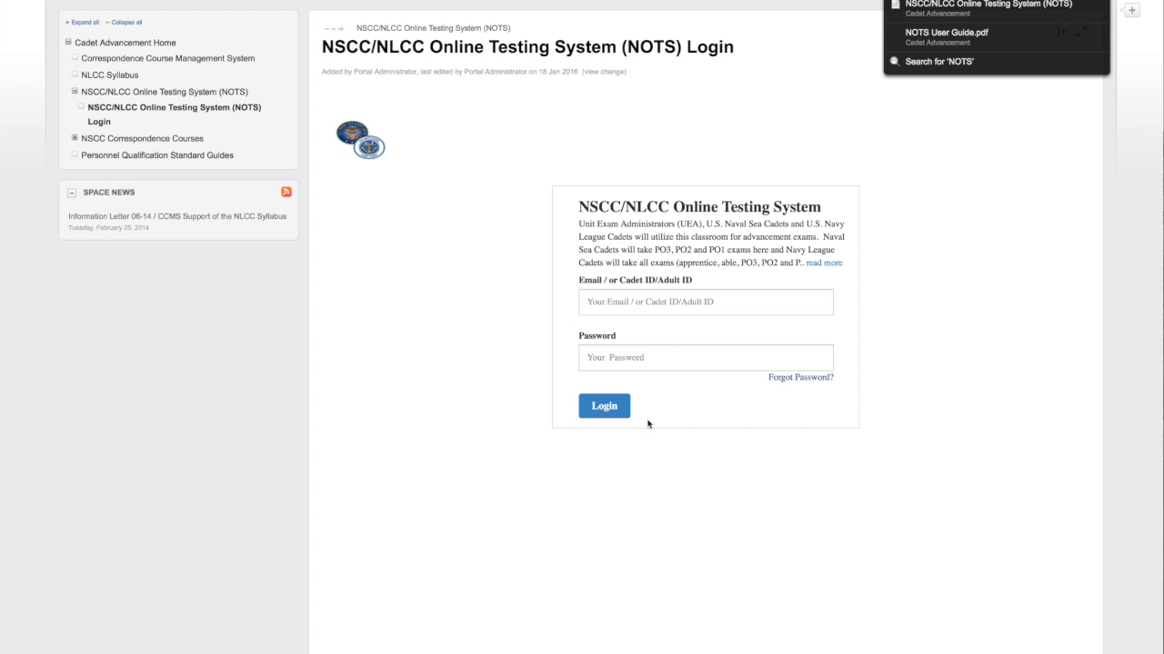
left_click(605, 299)
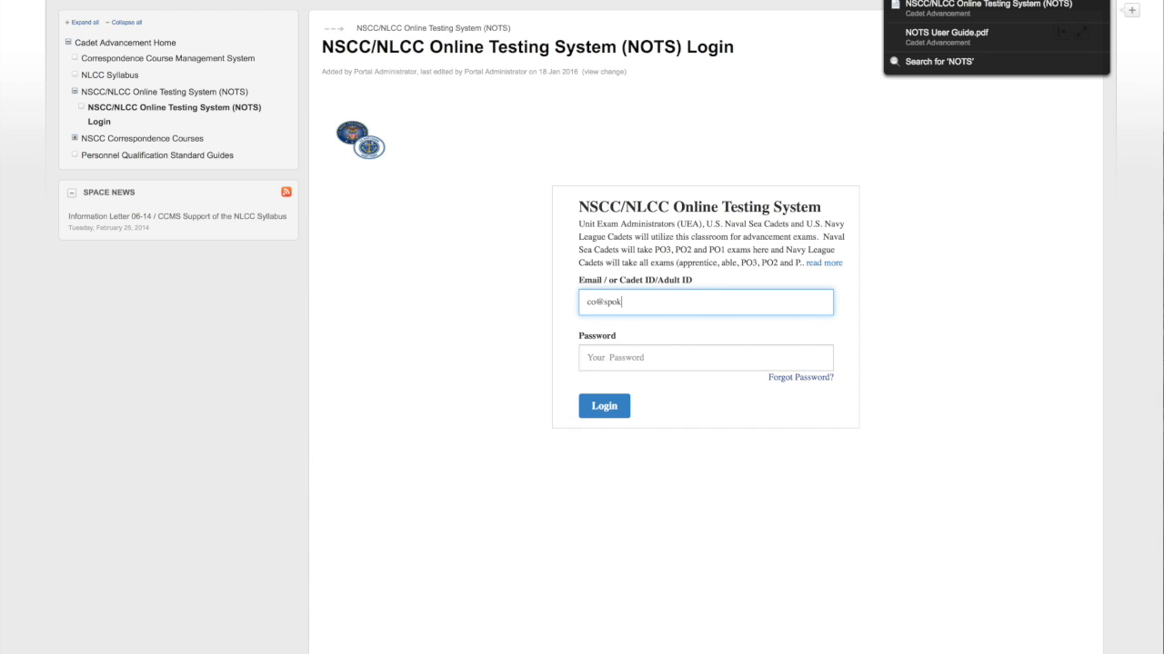
key("Tab")
type("**********")
key("Return")
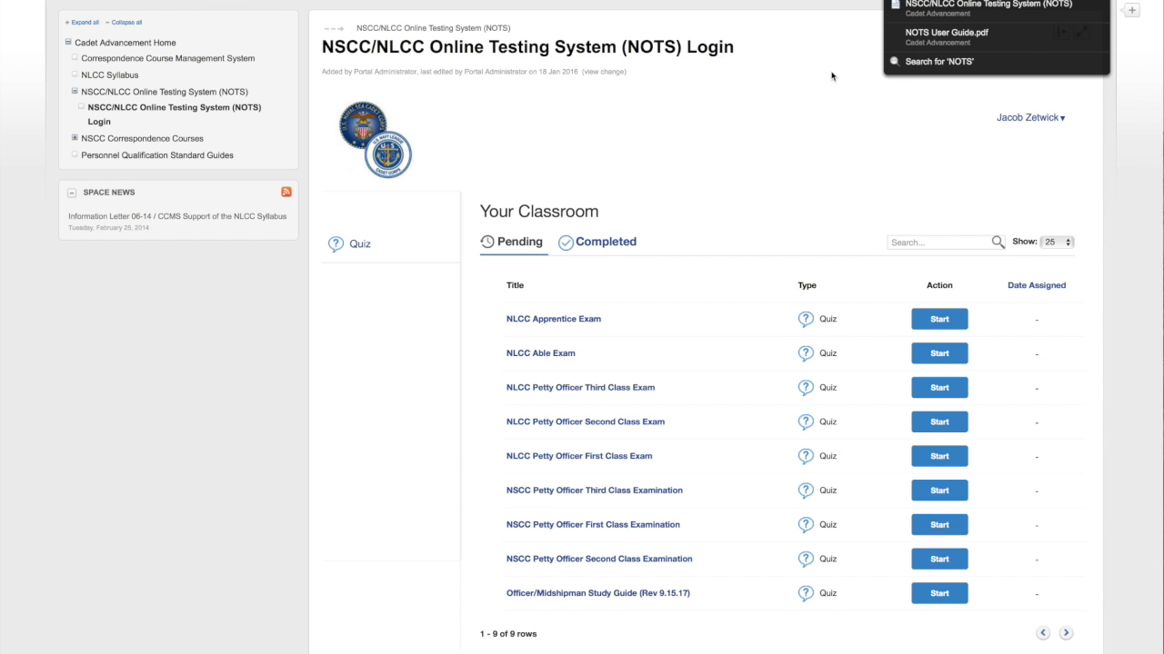
Open the administration area of the online testing system.
left_click(1053, 120)
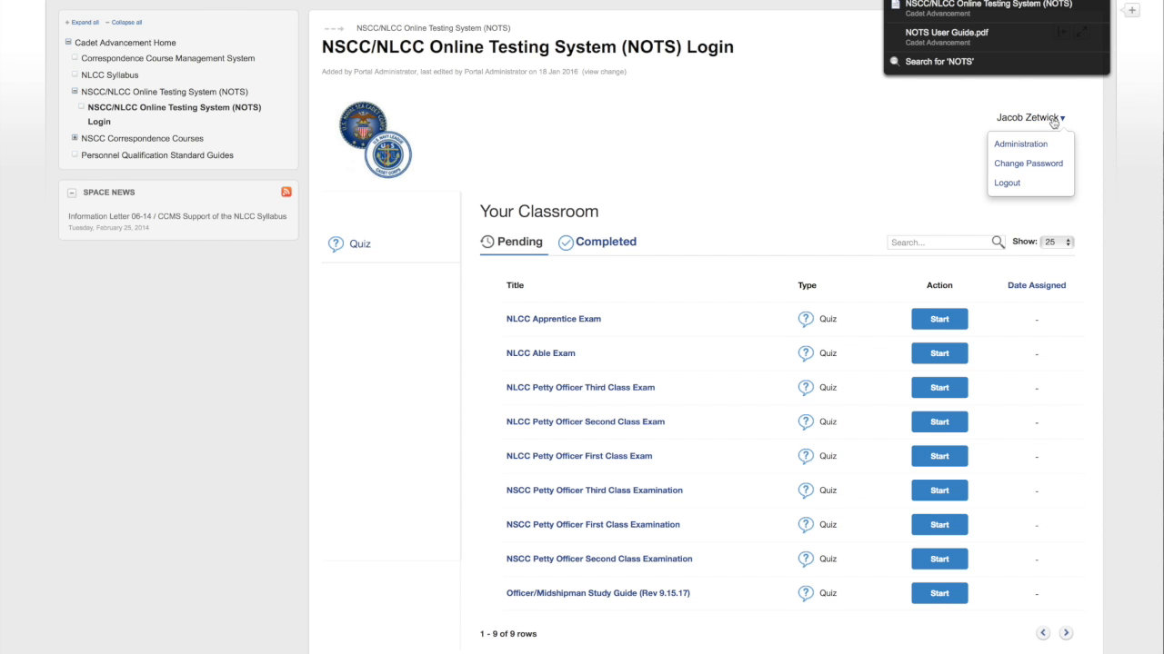
left_click(1006, 151)
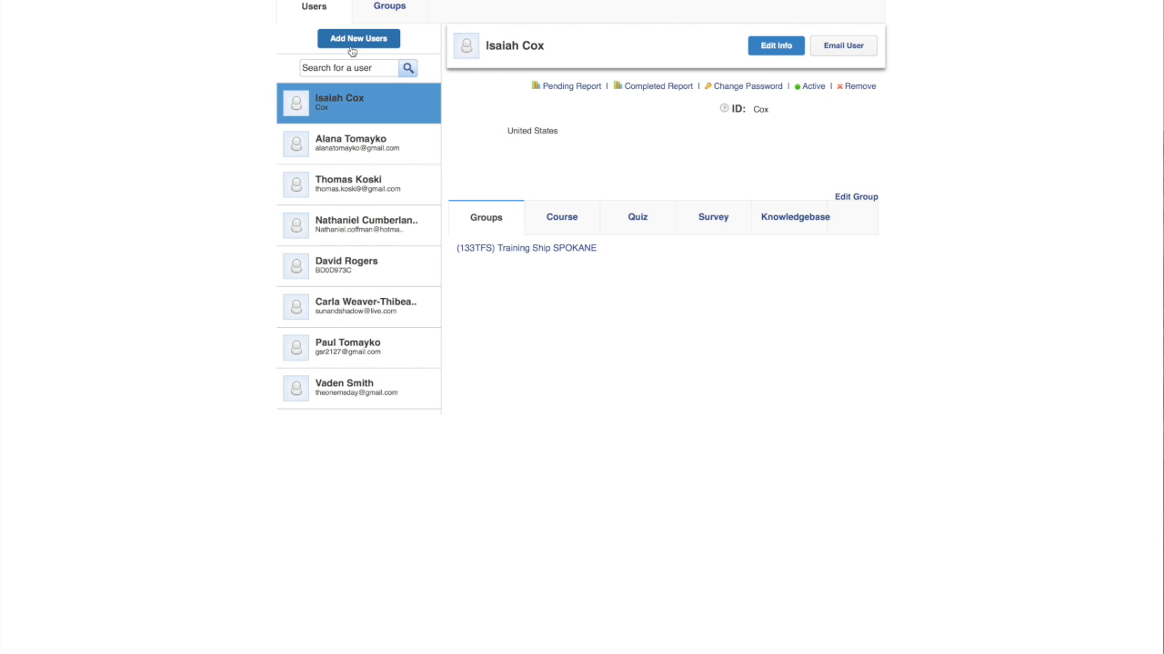
Review the members of the Fort Spokane Battalion and Training Ship SPOKANE groups, and return to the user list.
left_click(389, 7)
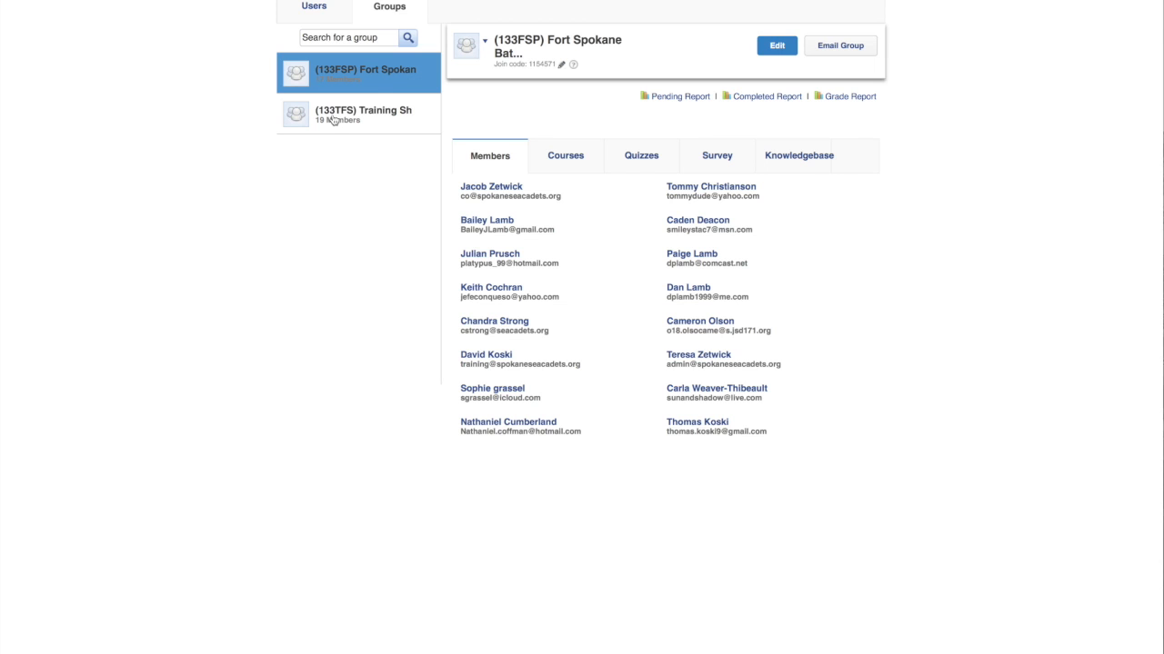
left_click(410, 114)
left_click(400, 80)
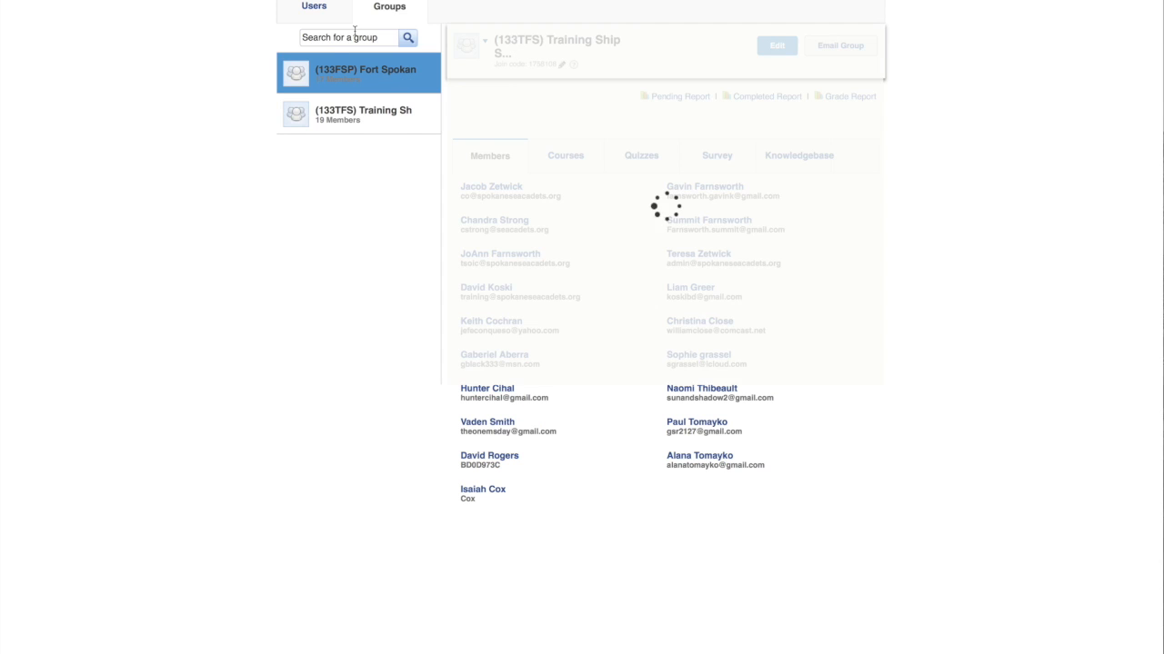
left_click(316, 7)
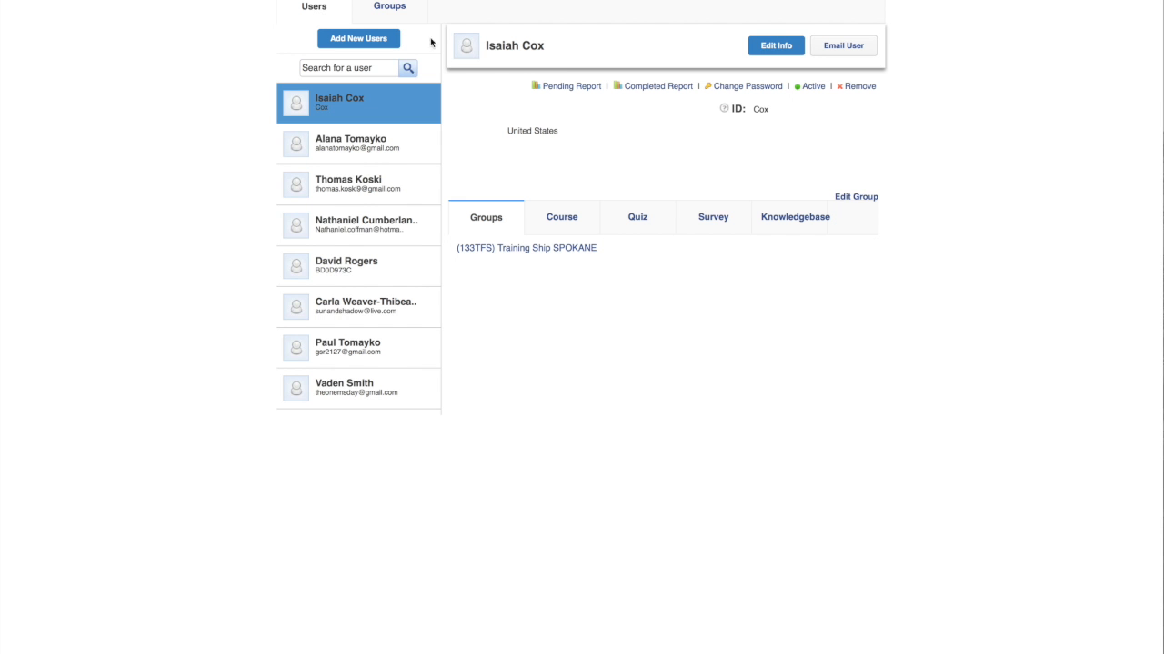
Add a new user by e-mail address and assign them to the (133FSP) Fort Spokane Battalion group.
left_click(360, 41)
left_click(455, 119)
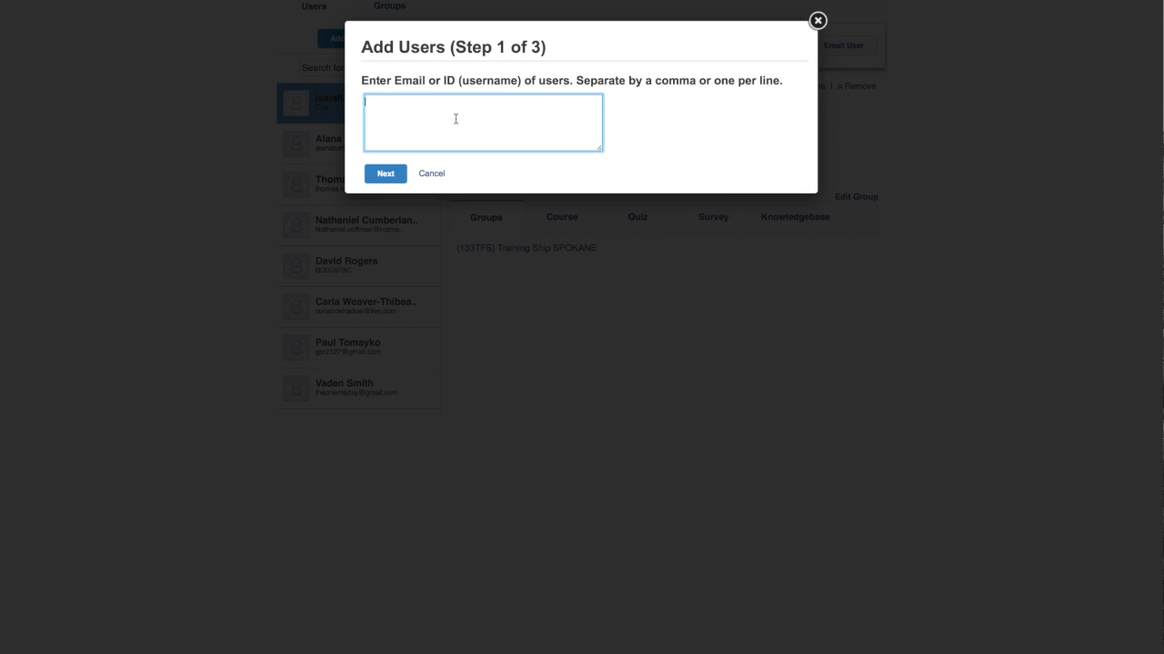
left_click(395, 177)
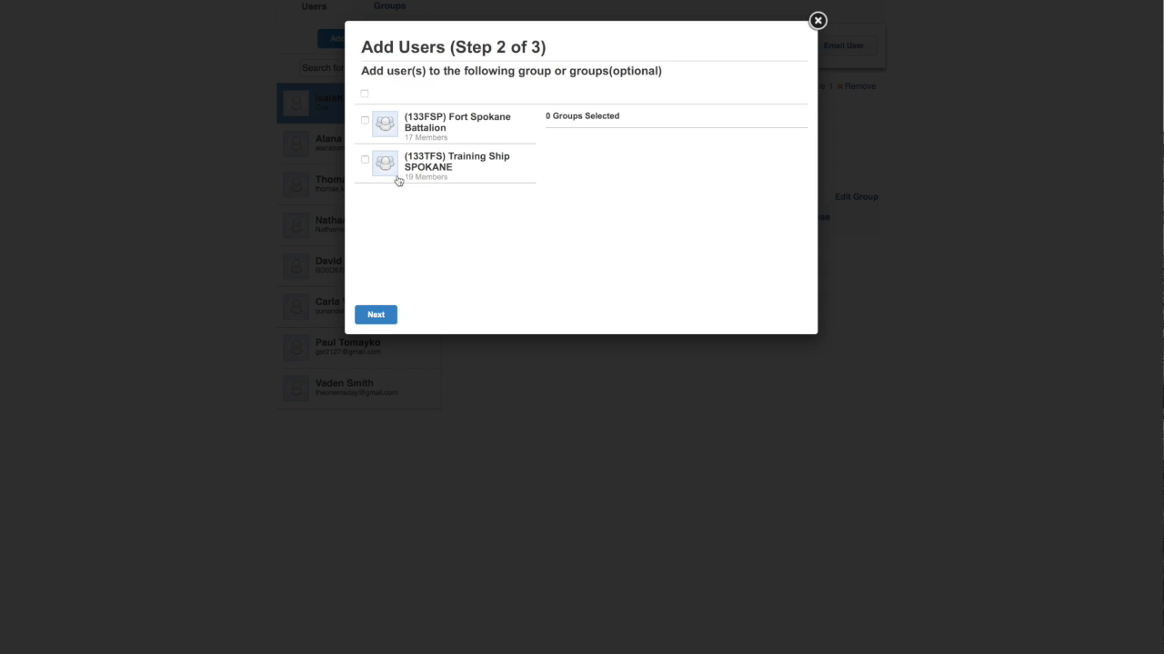
left_click(373, 127)
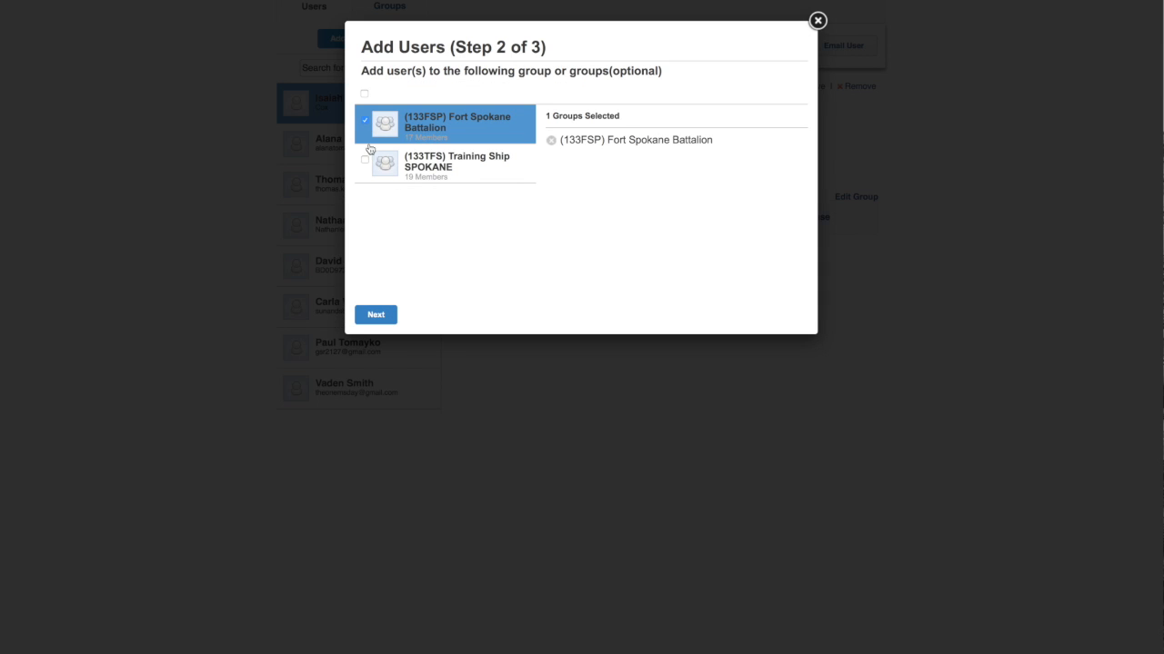
left_click(382, 316)
left_click(451, 89)
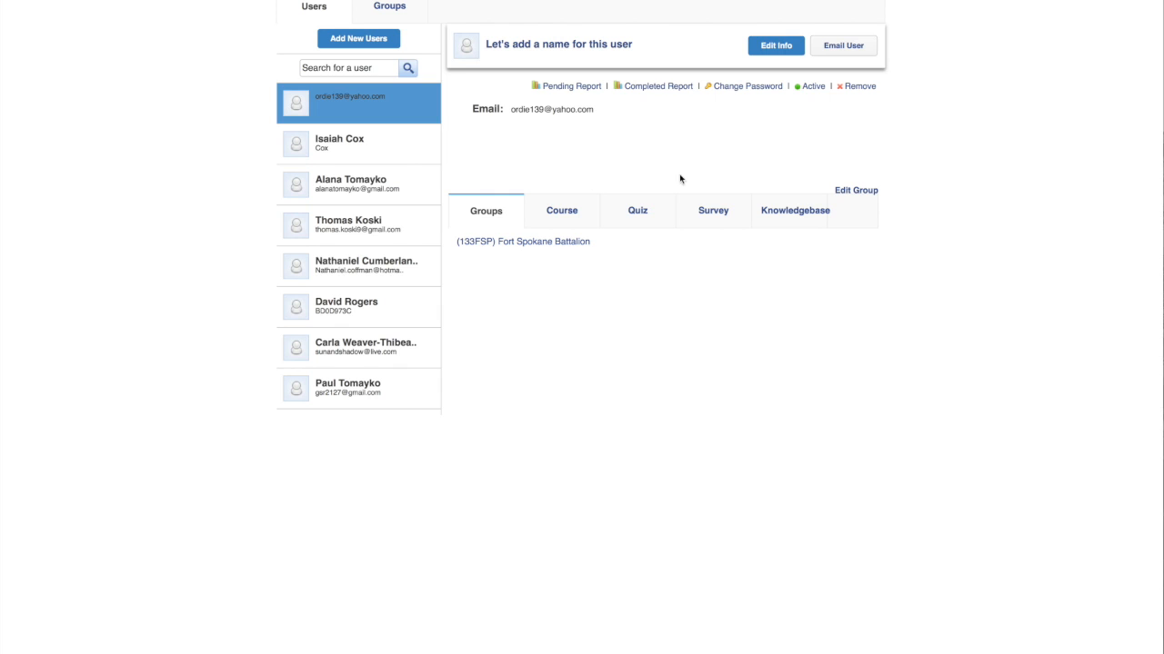
Edit the new user's info and enter the user's name and street address.
left_click(777, 48)
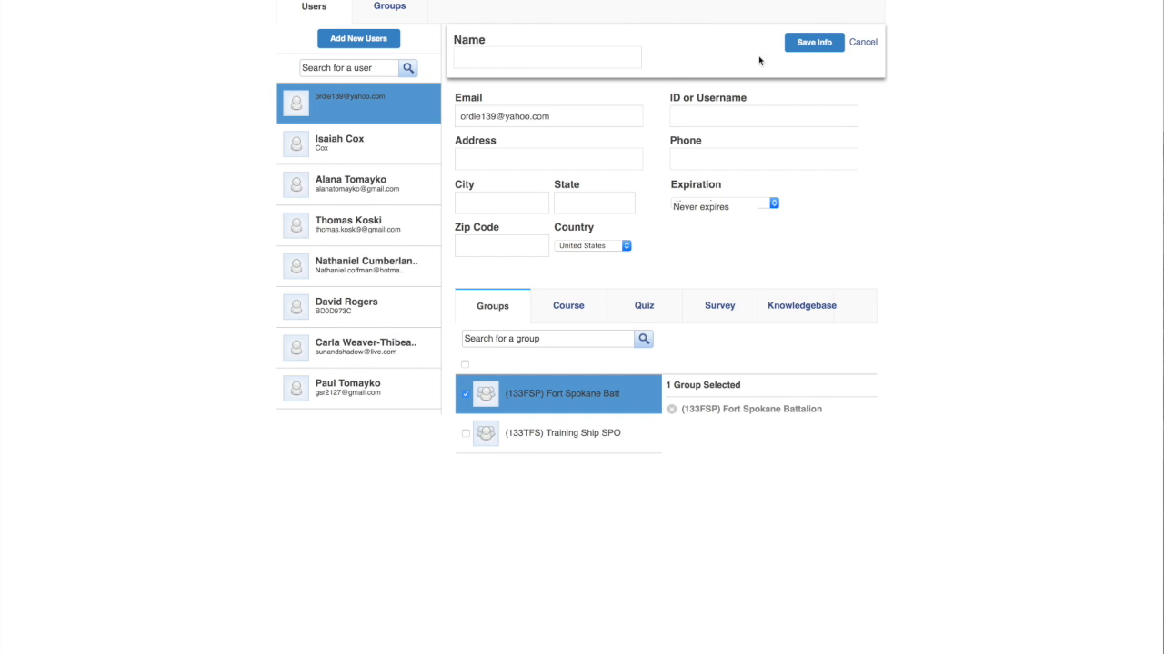
left_click(496, 55)
type("JZ")
left_click(542, 159)
Enter the new user's city, state and zip code, and save the info.
left_click(488, 201)
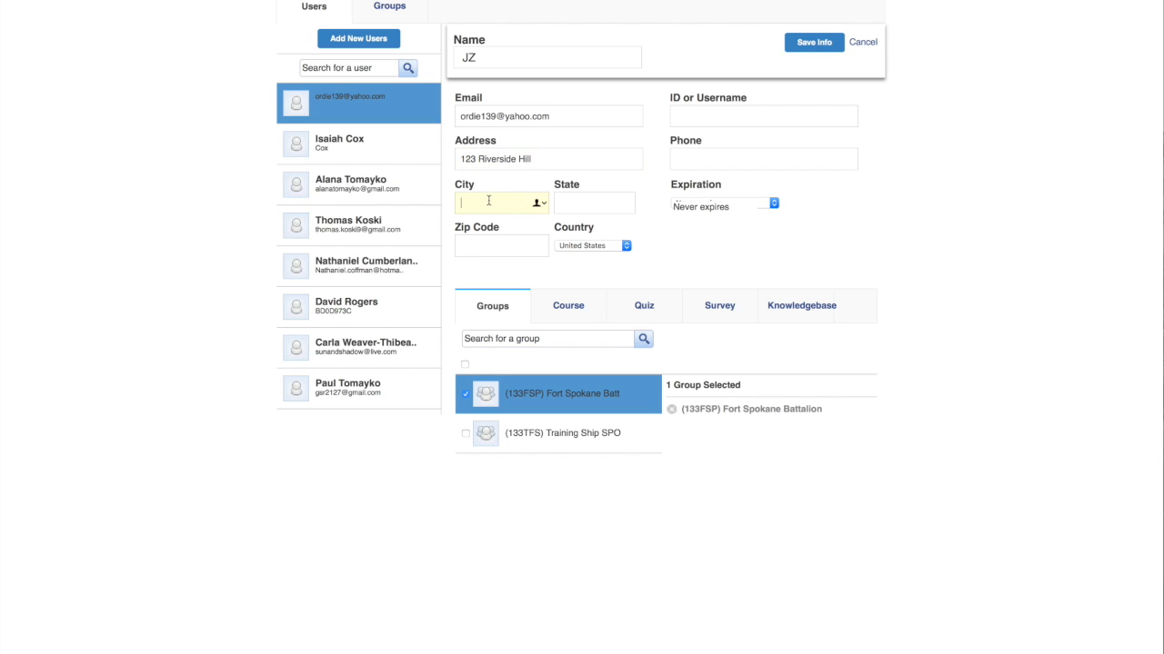
type("Spokane")
key("Tab")
type("wa")
key("Tab")
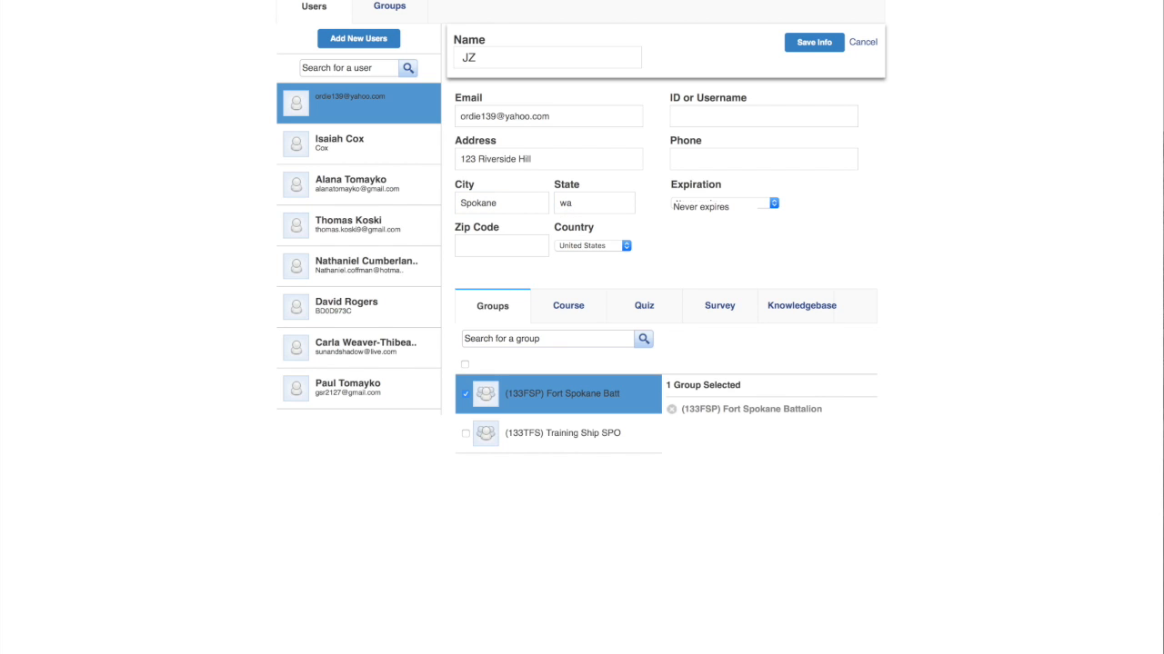
left_click(487, 241)
type("99205")
left_click(814, 42)
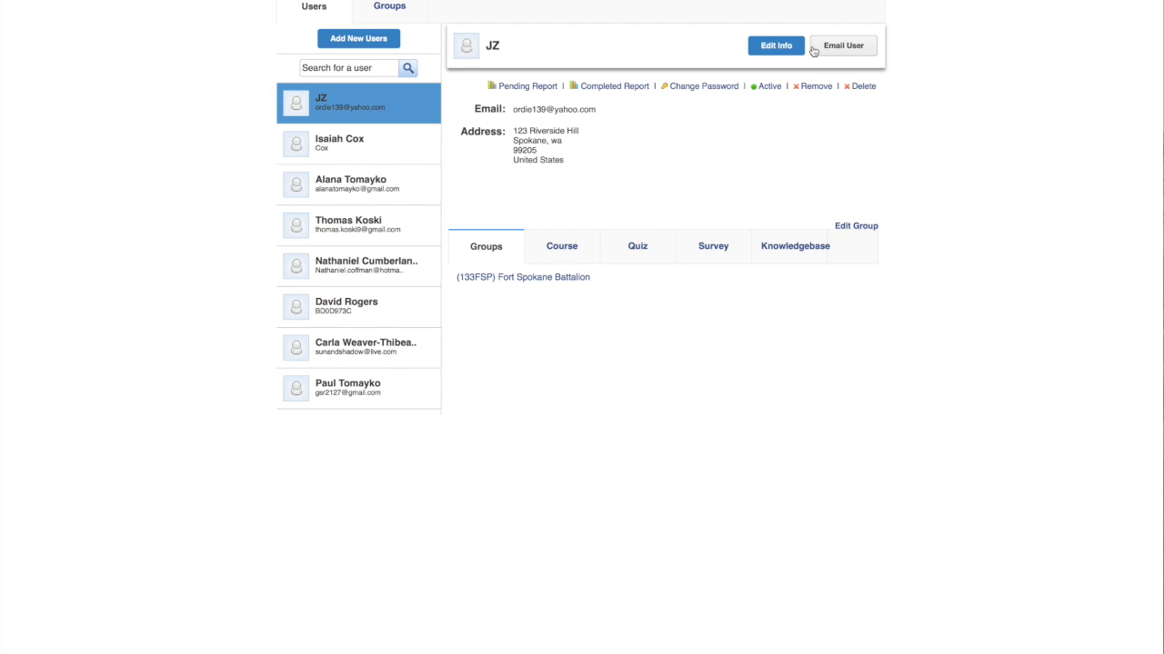
Open the new user's quiz assignments for editing and look through the available NLCC and NSCC exams.
left_click(648, 255)
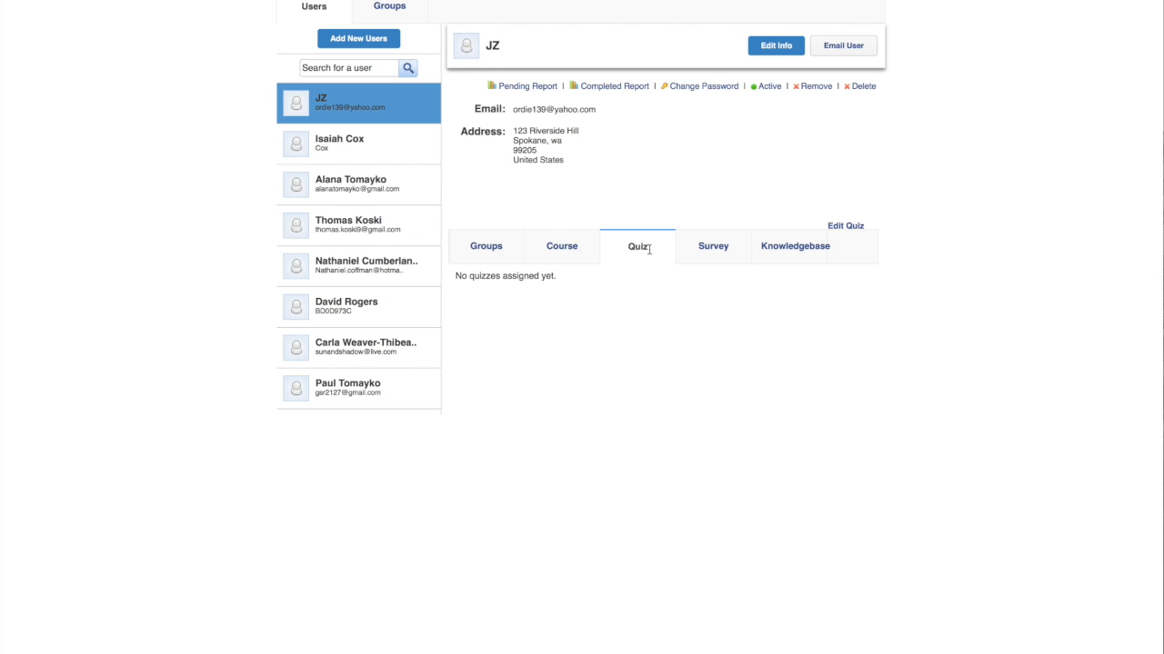
left_click(853, 227)
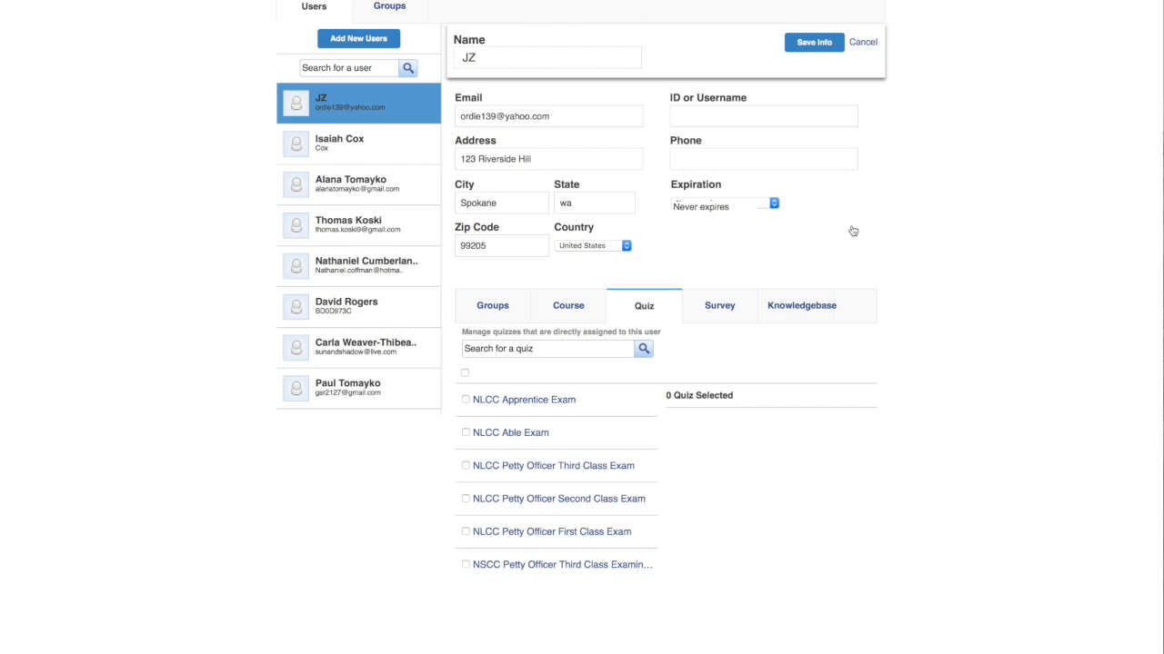
scroll(524, 491, "down", 2)
scroll(525, 491, "down", 2)
scroll(509, 500, "up", 4)
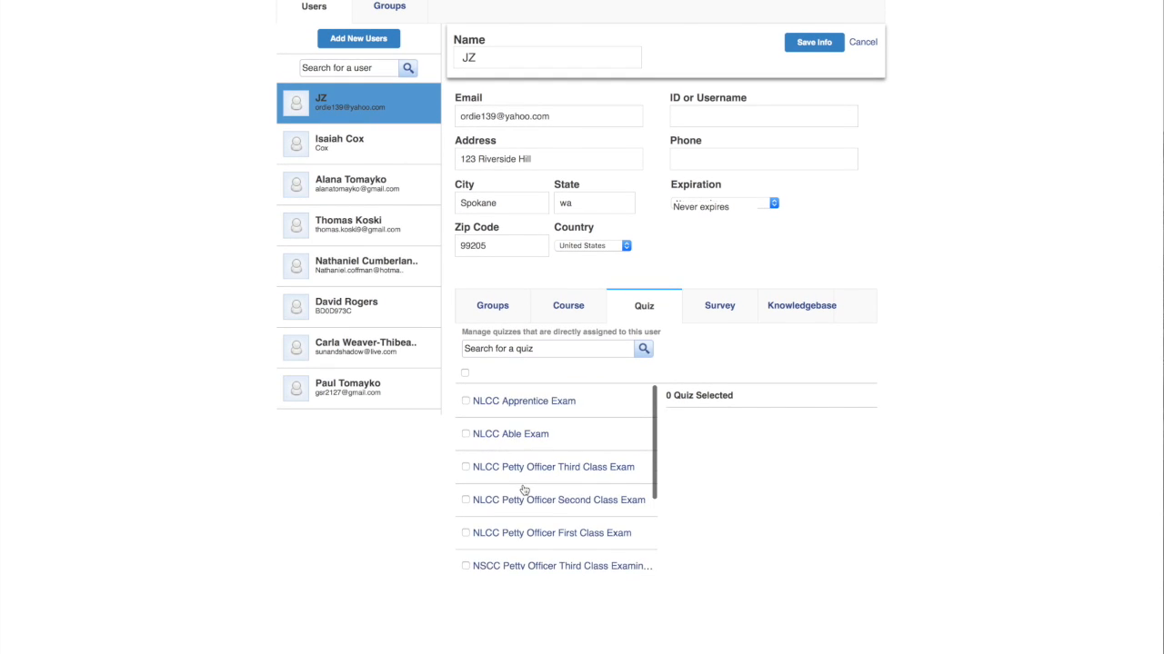
scroll(524, 507, "down", 3)
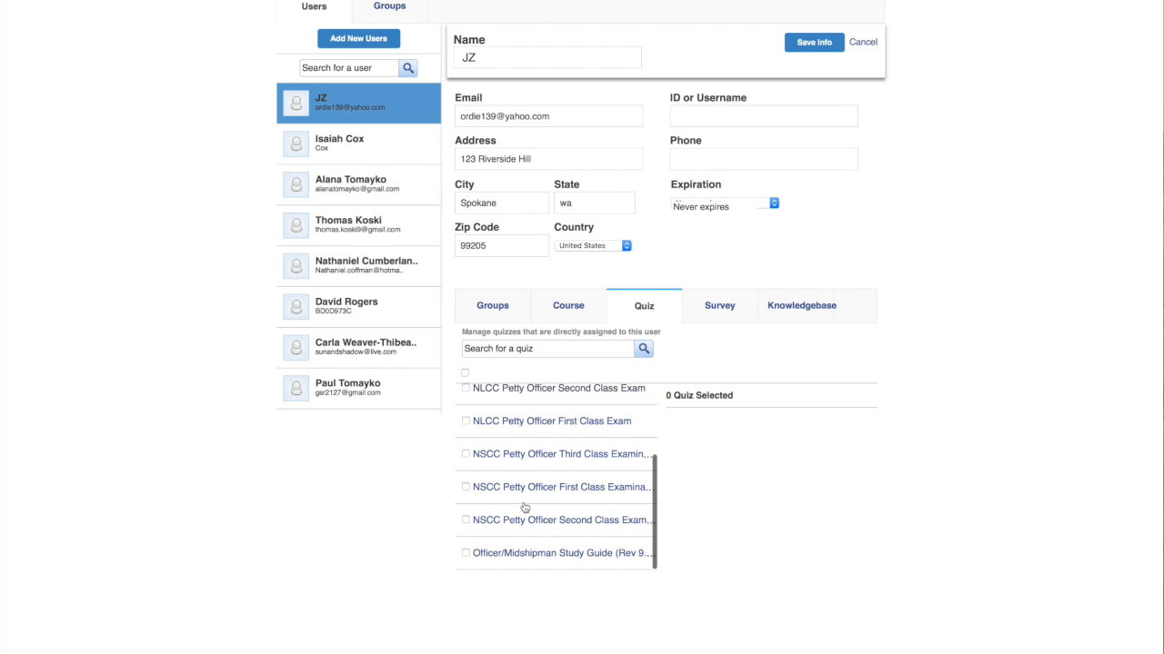
scroll(525, 507, "up", 3)
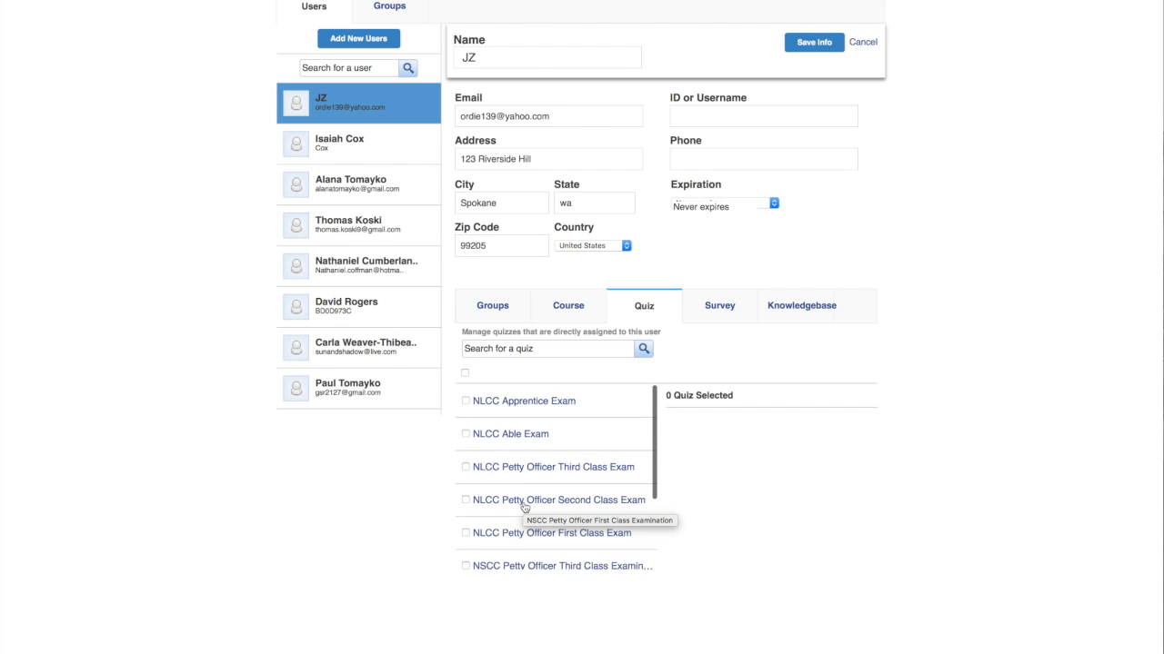
scroll(522, 511, "down", 3)
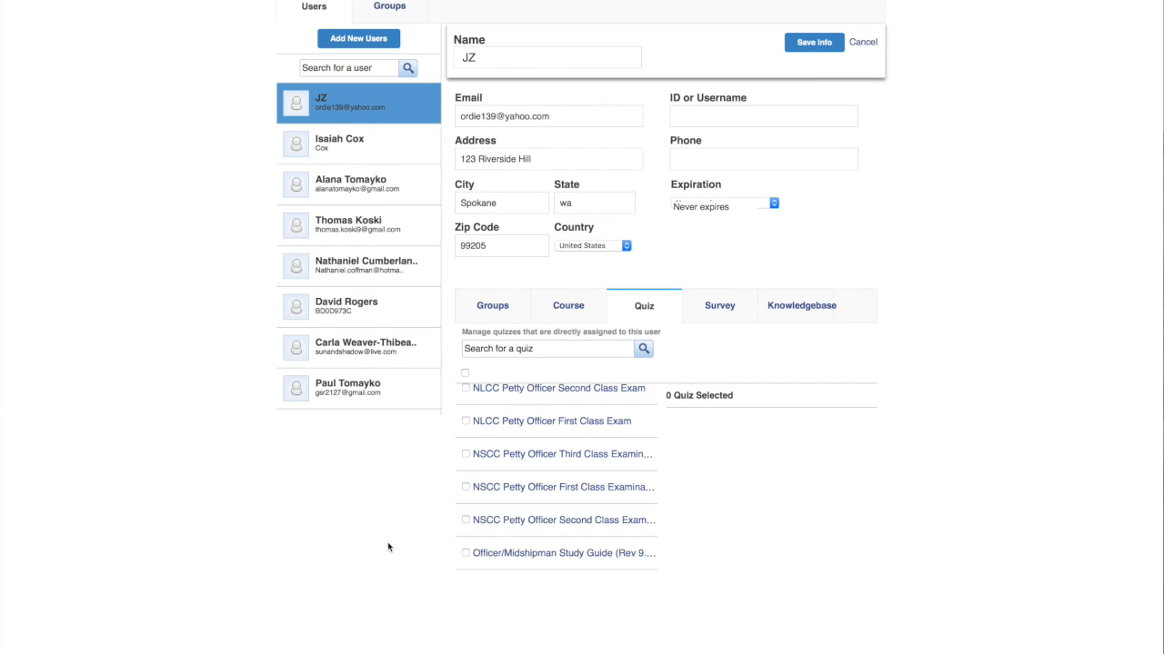
scroll(582, 540, "up", 1)
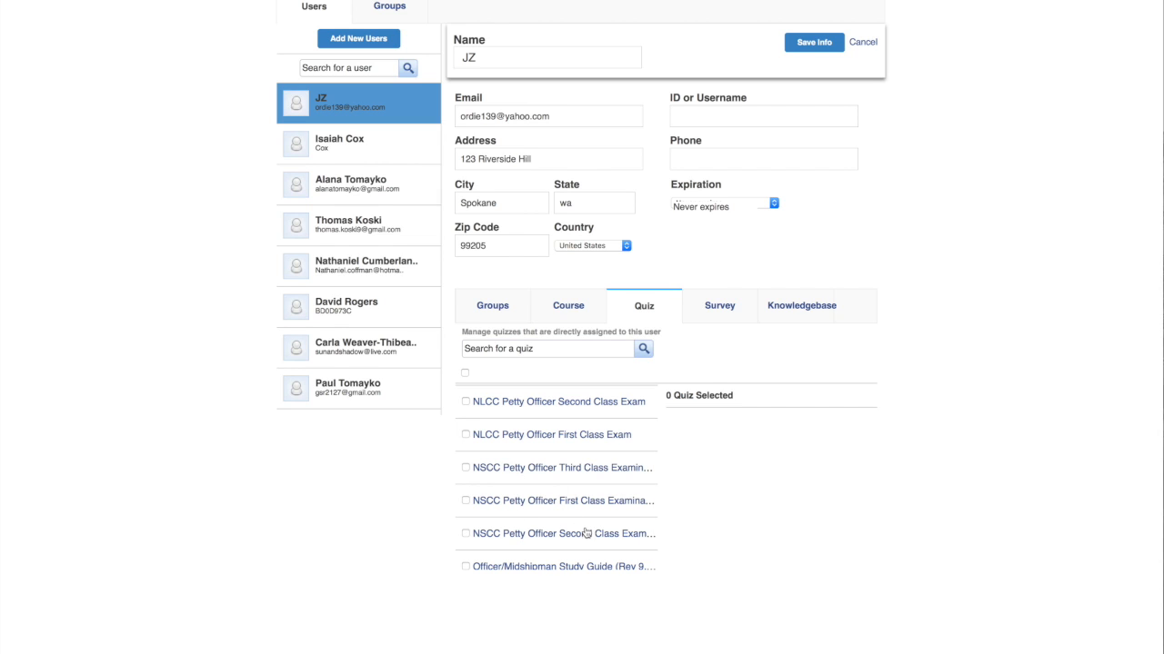
scroll(582, 506, "up", 3)
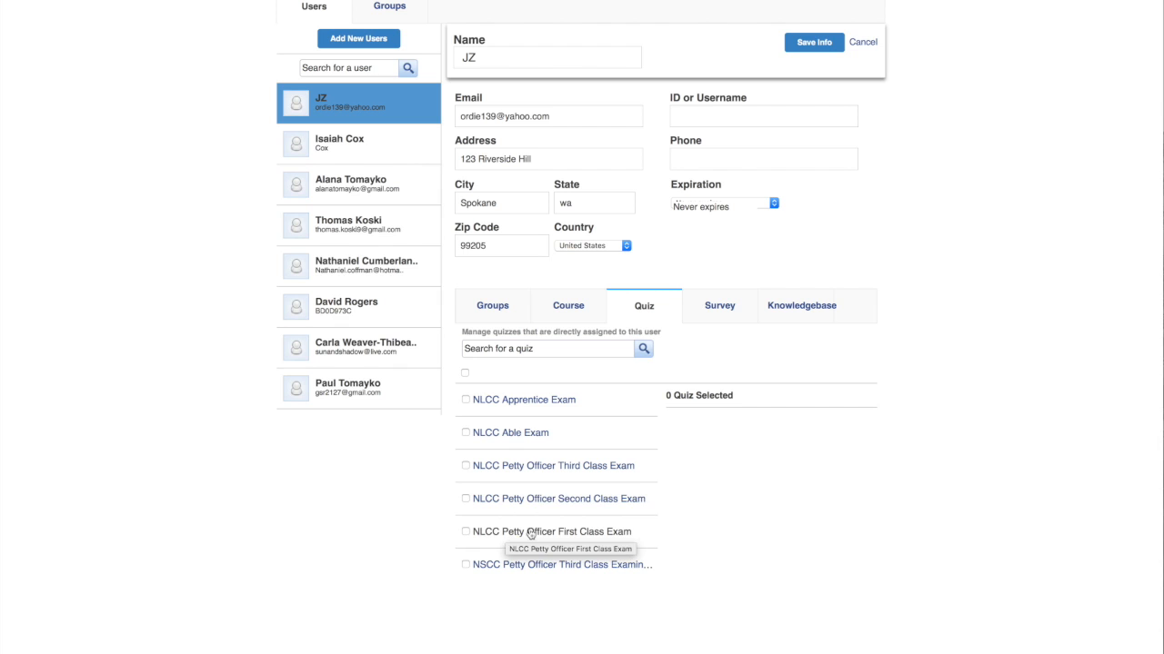
Assign only the Officer/Midshipman Study Guide (Rev 9.15.17) quiz to the new user and save the info.
left_click(466, 400)
left_click(466, 400)
scroll(551, 460, "down", 3)
left_click(467, 553)
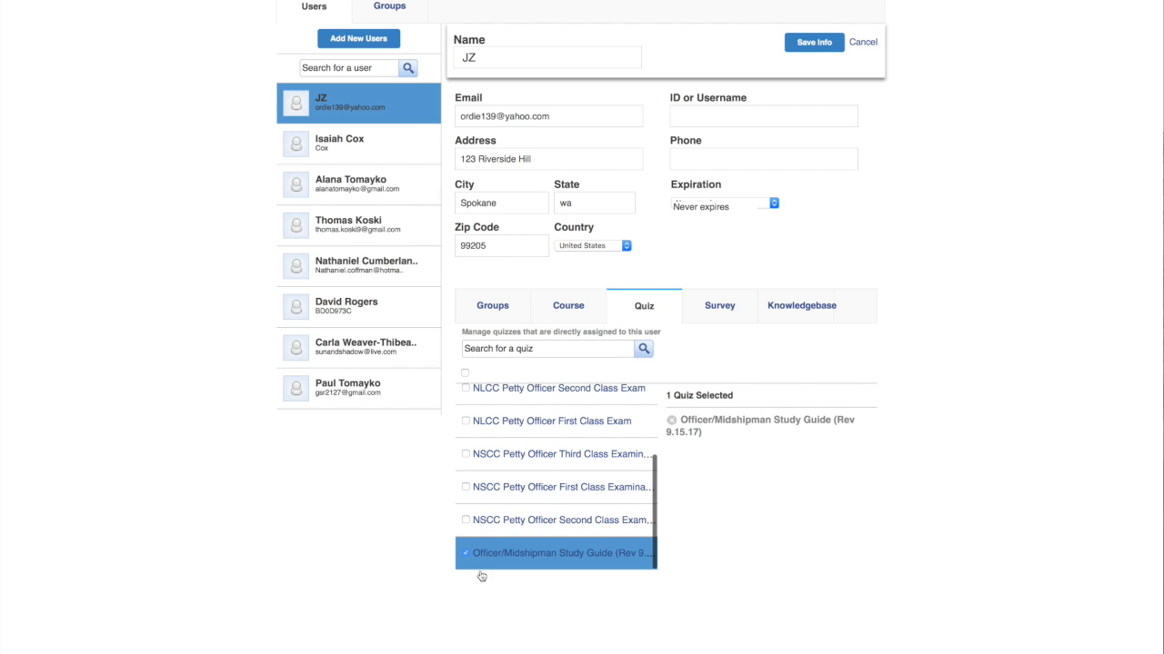
left_click(824, 51)
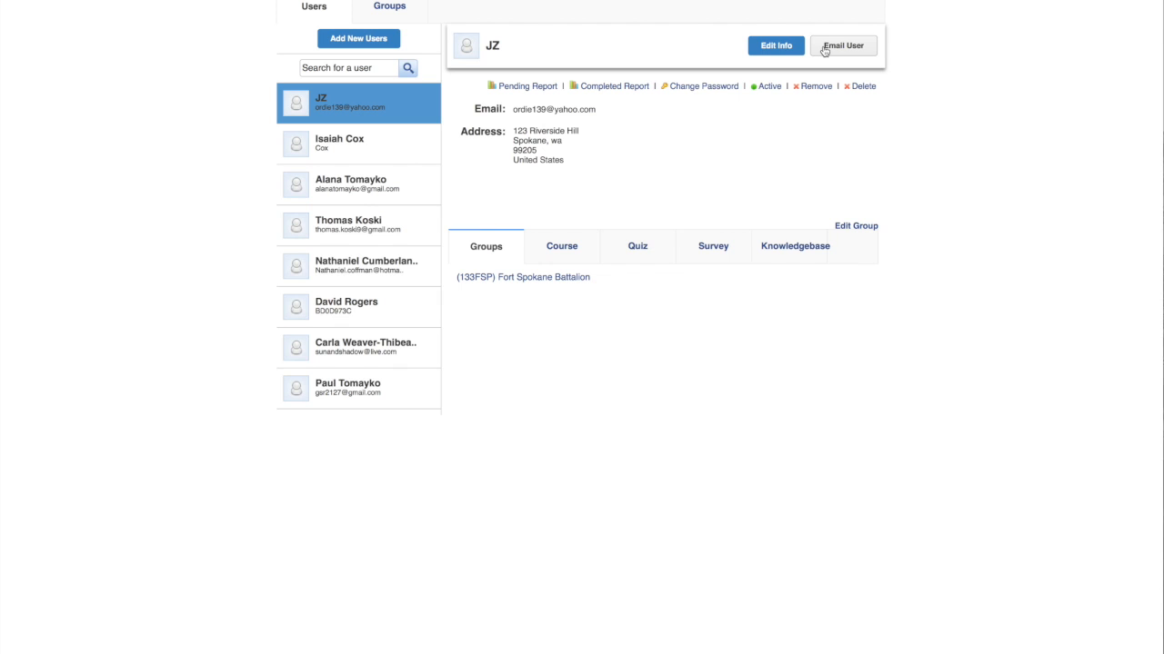
Change the new user's password by entering and confirming a new account password.
left_click(724, 86)
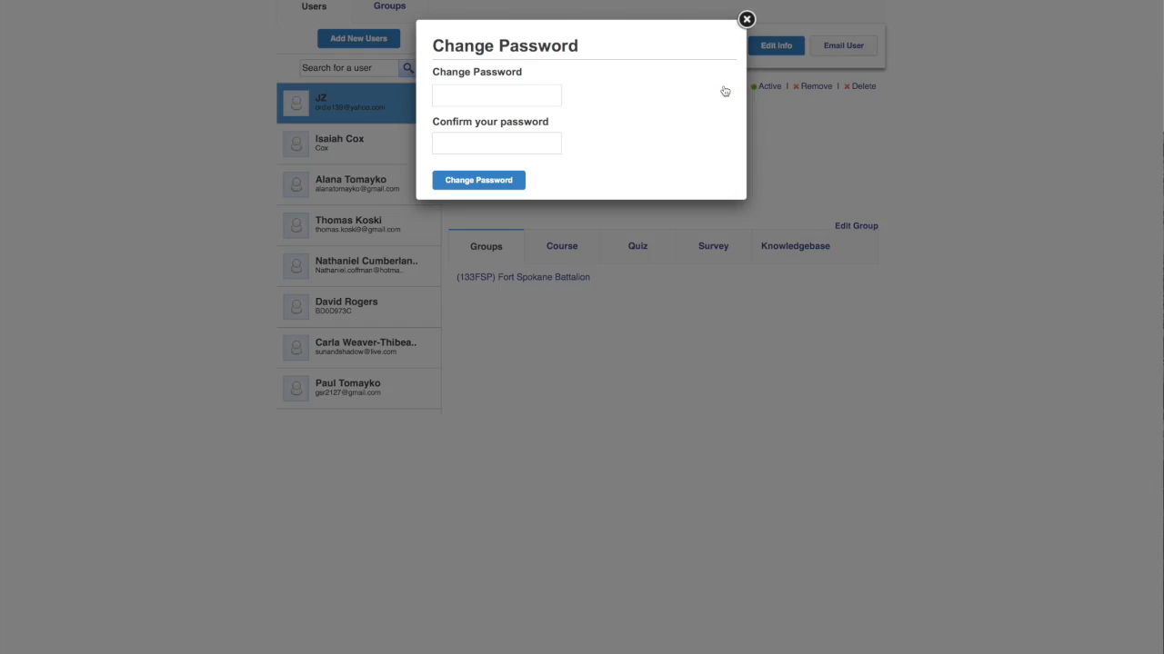
left_click(519, 100)
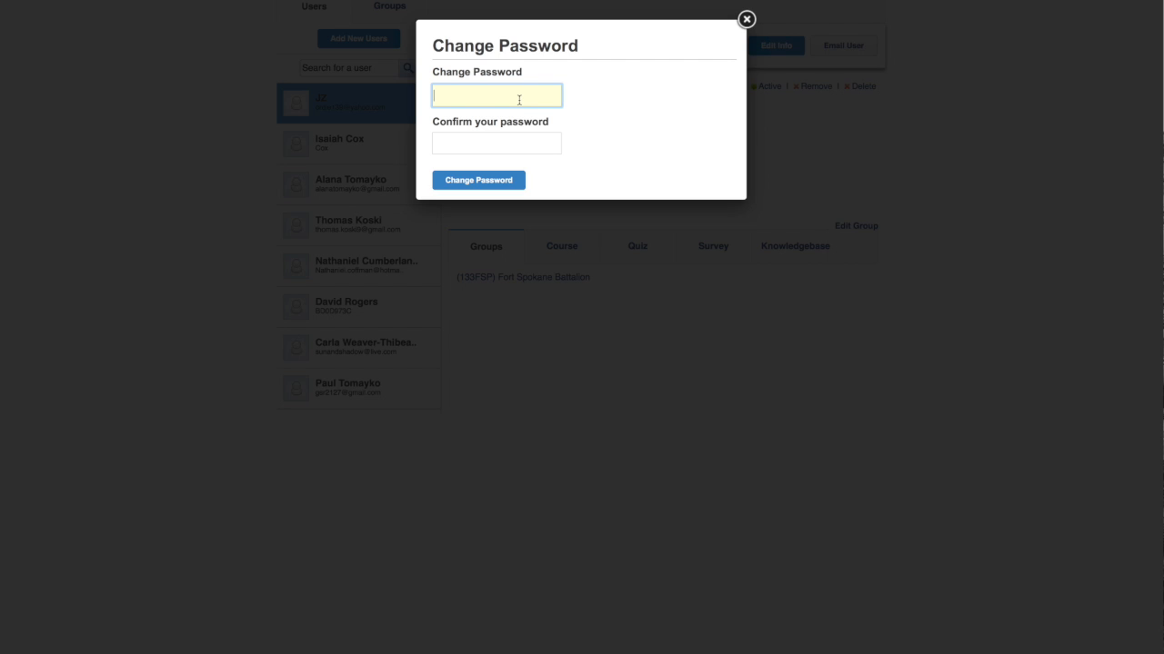
type("•••••")
key("BackSpace")
key("BackSpace")
key("BackSpace")
key("BackSpace")
type("•••••••••••••")
key("Tab")
type("•••••••••••")
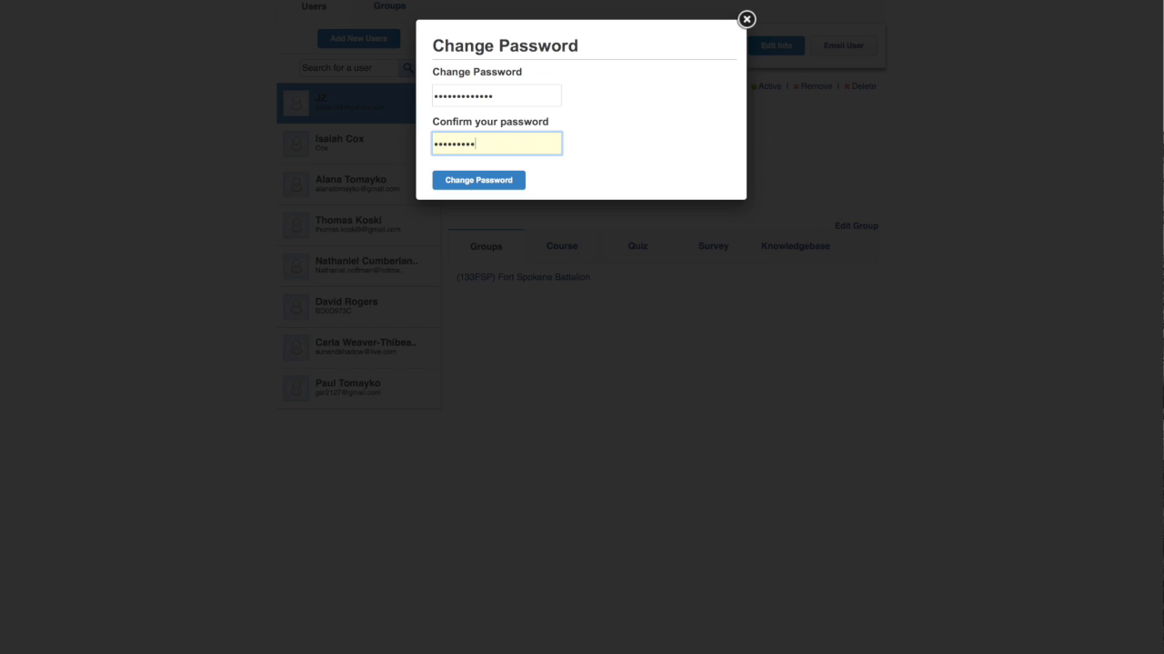
type("••")
left_click(500, 180)
left_click(760, 217)
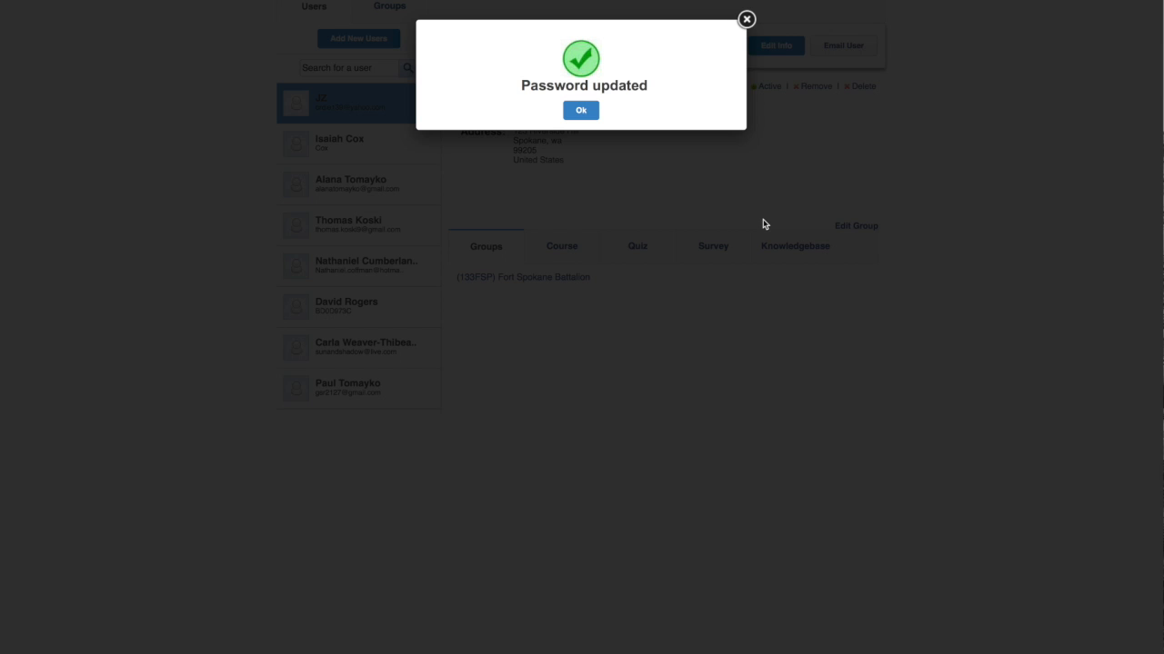
left_click(579, 111)
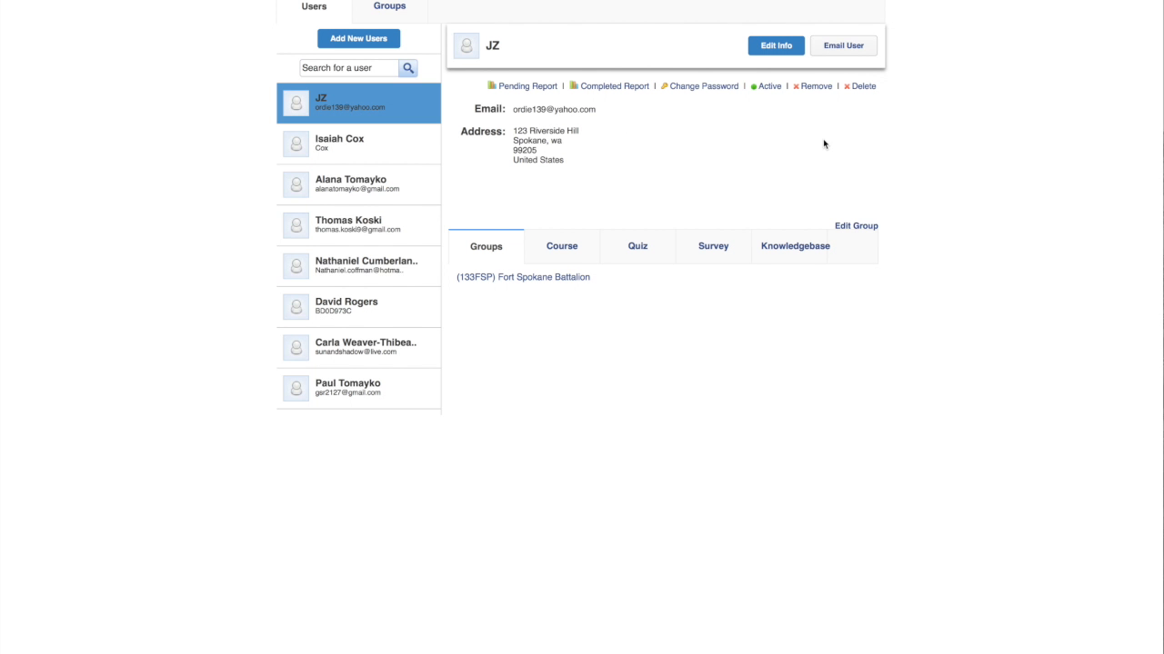
View the classroom invitation e-mail for the new user and close it without sending.
left_click(832, 57)
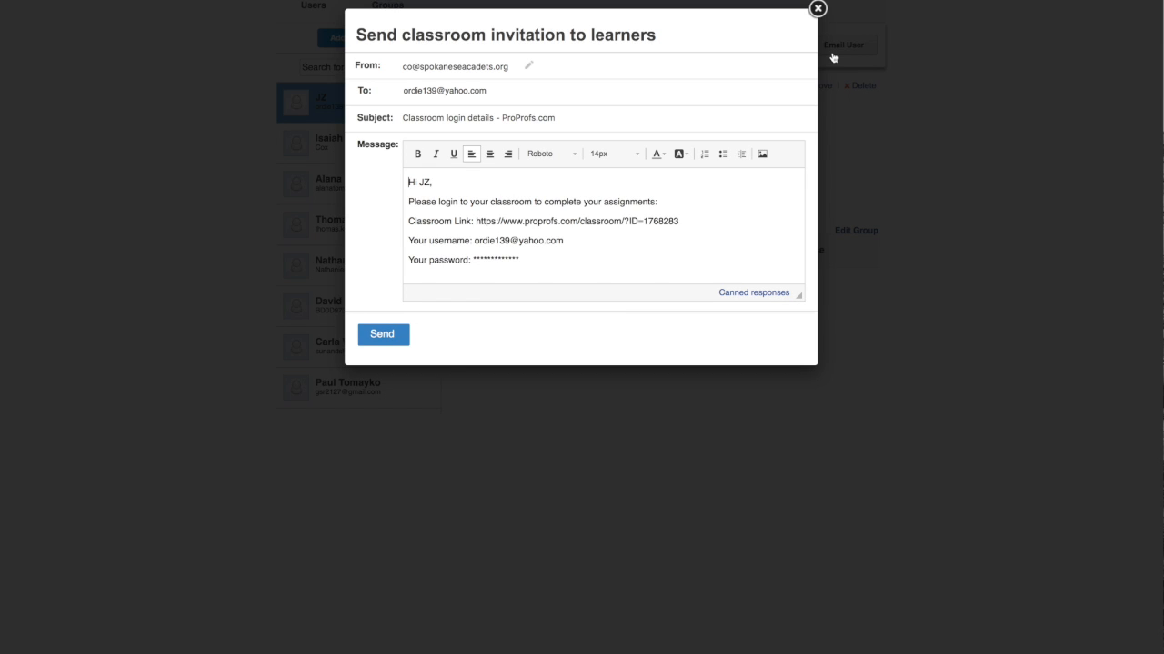
left_click(817, 9)
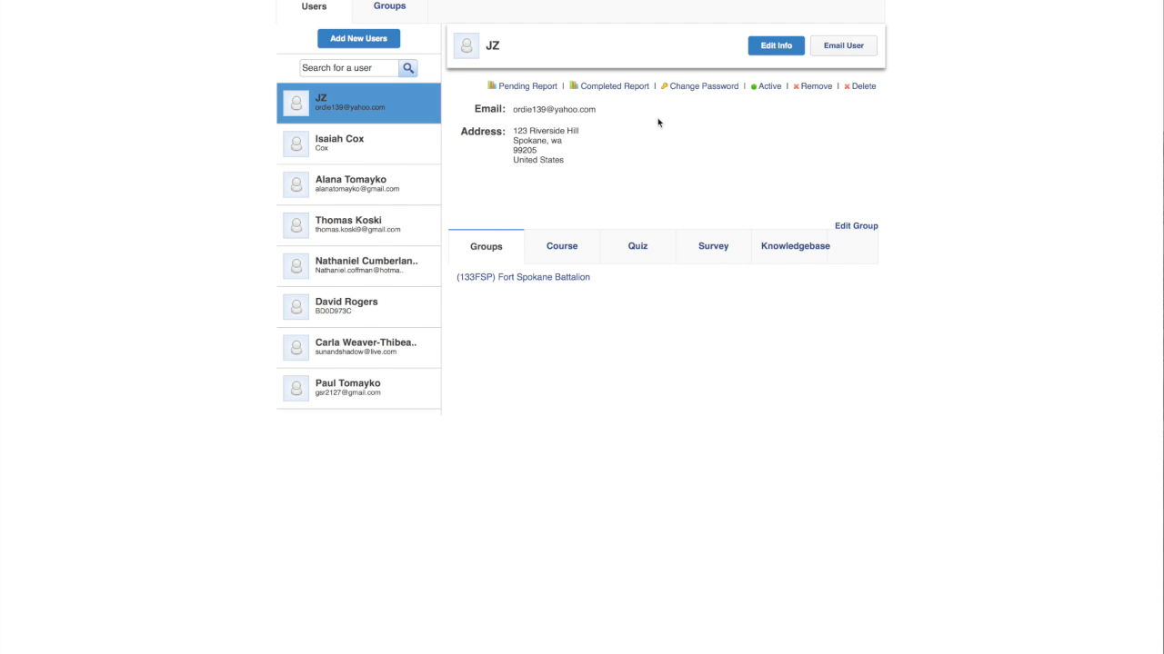
Replace the new user's e-mail with a different address and save the info.
left_click(786, 51)
triple_click(546, 116)
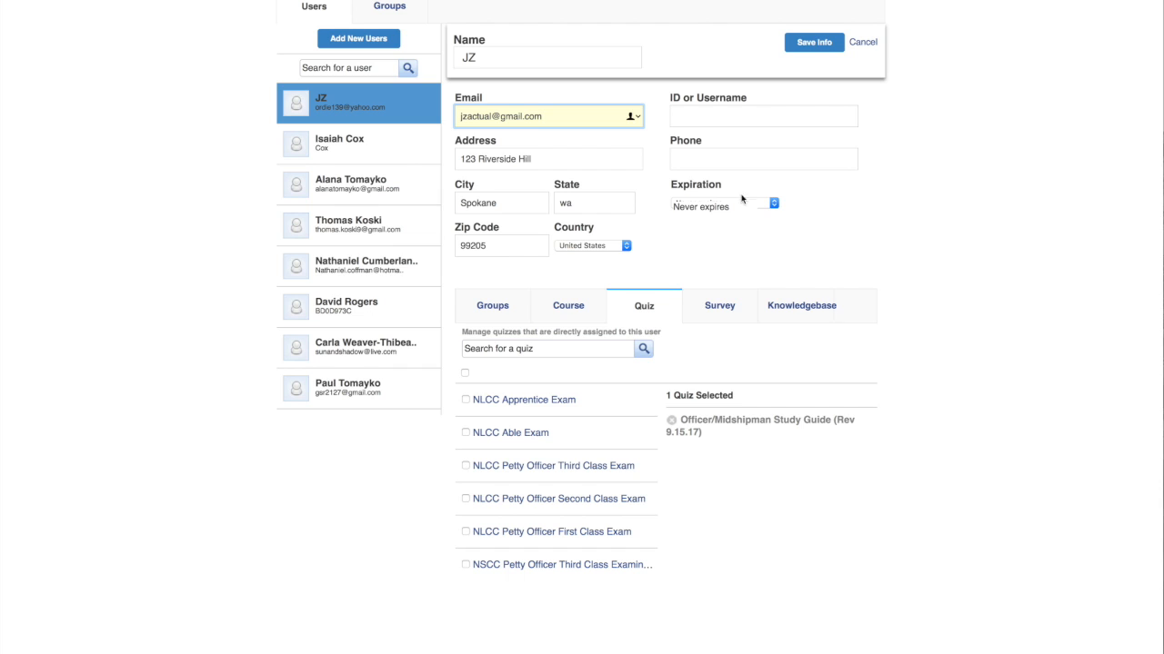
left_click(826, 45)
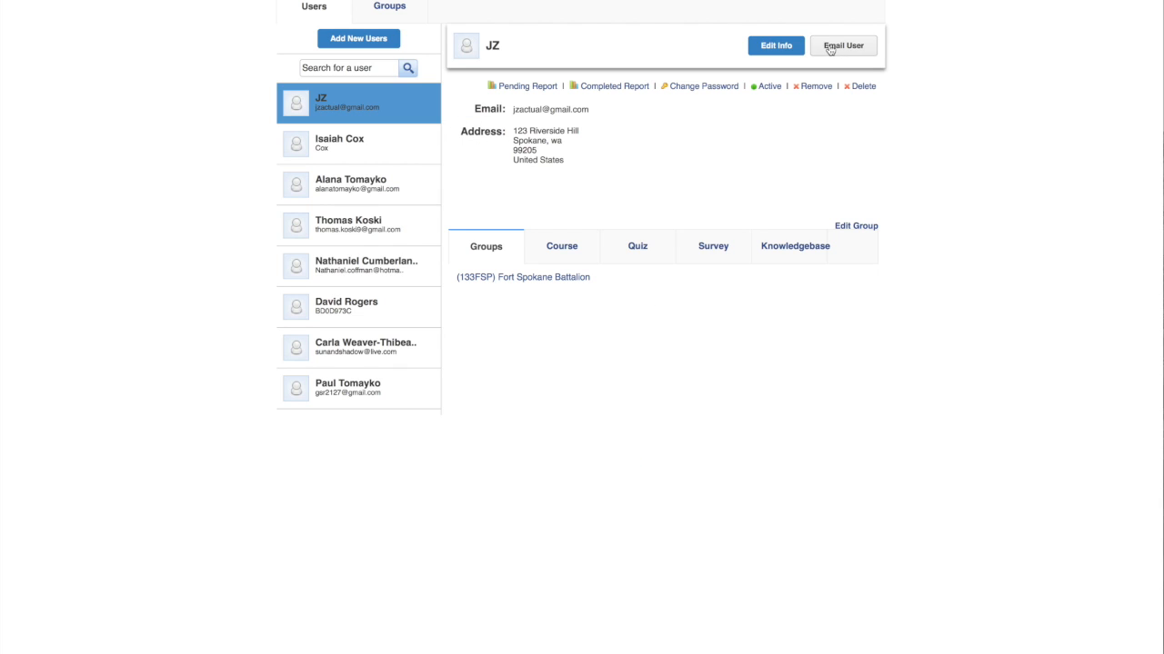
left_click(762, 87)
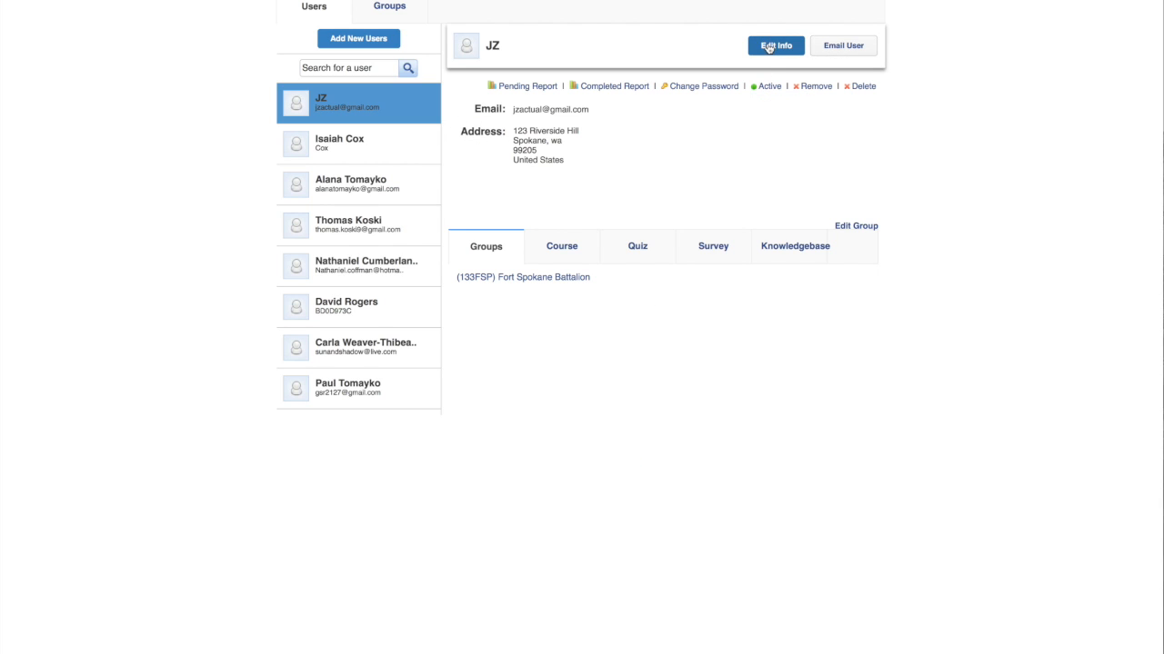
Open the classroom invitation e-mail for the new user and replace the masked password in the message with the account password.
left_click(839, 48)
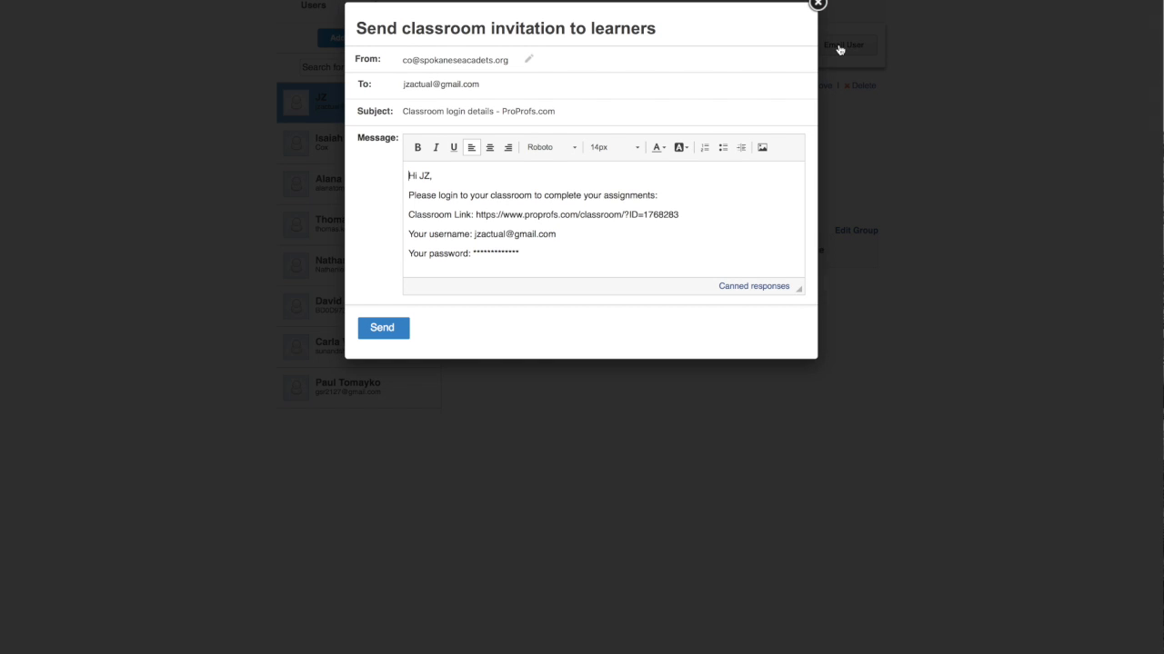
left_click_drag(519, 254, 472, 257)
Change the invitation's subject to "OMSG Course" and replace "assignments" with "OMSG course" in the message's opening sentence.
left_click(574, 110)
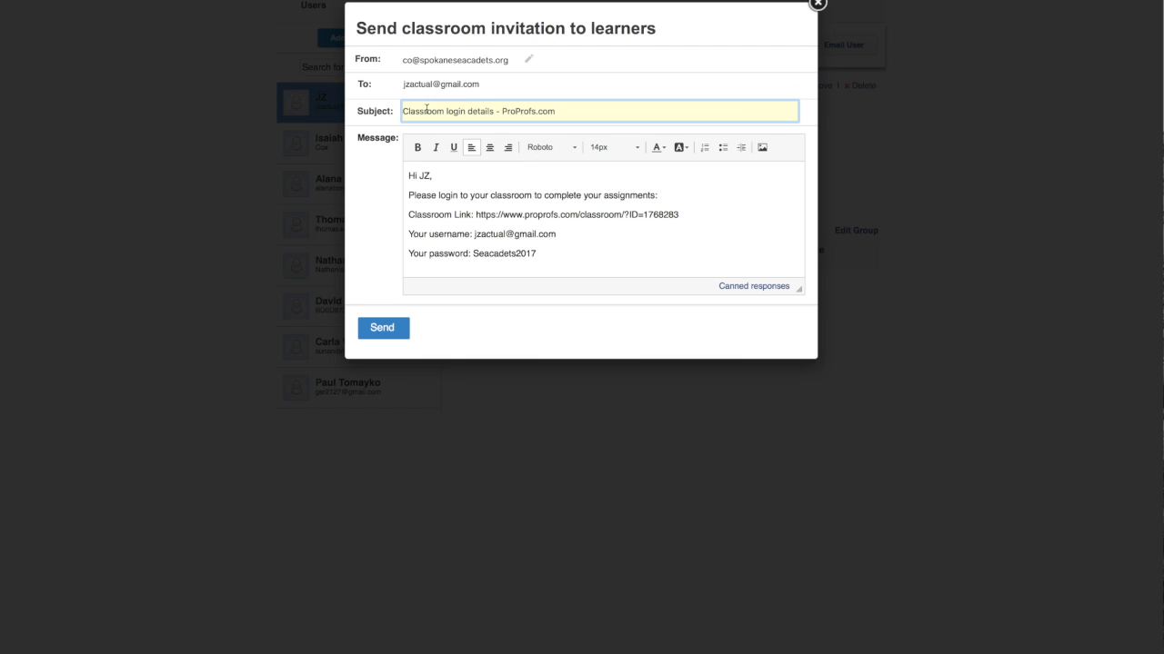
left_click_drag(570, 110, 315, 110)
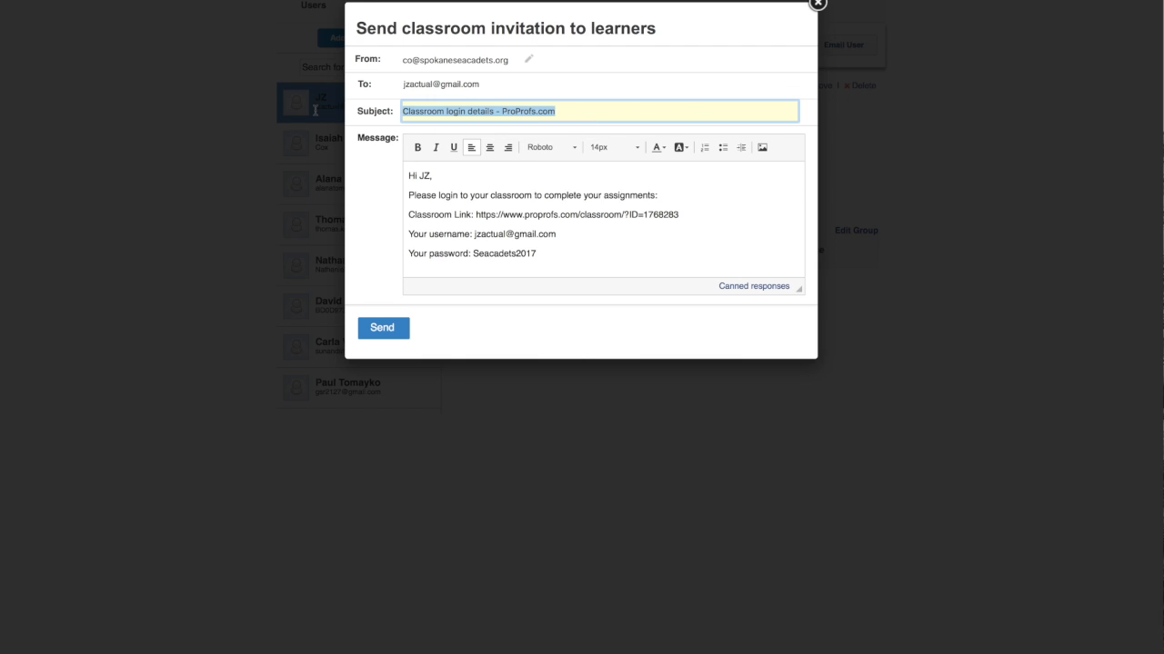
type("OMSG Course")
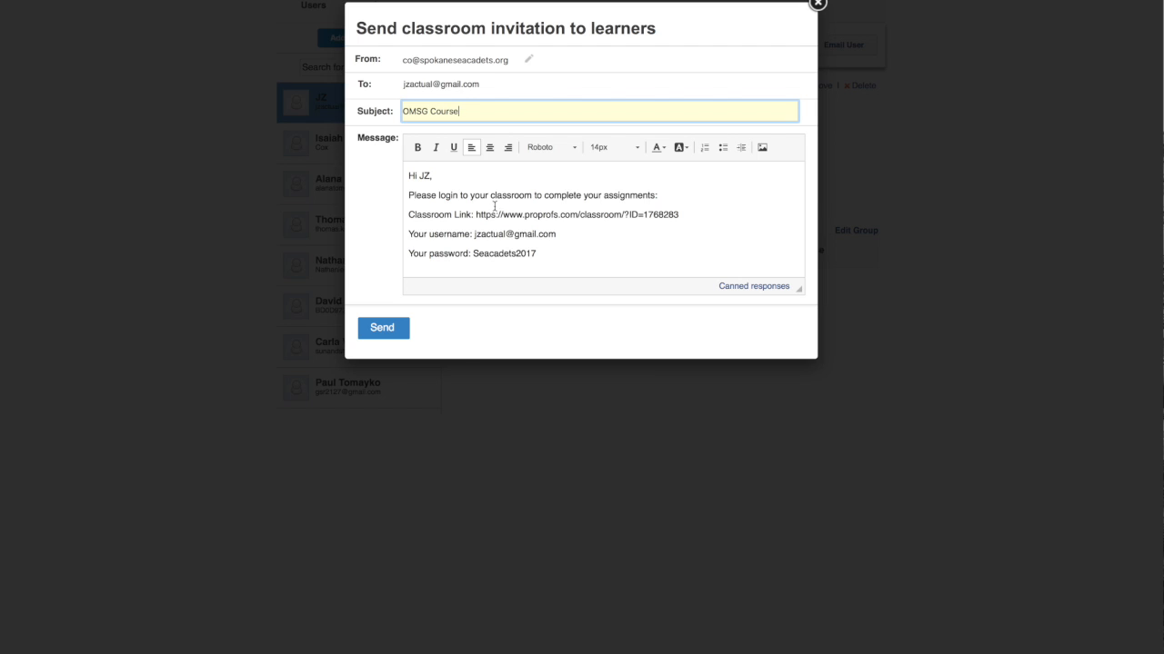
left_click_drag(605, 196, 654, 199)
type("OMSG course")
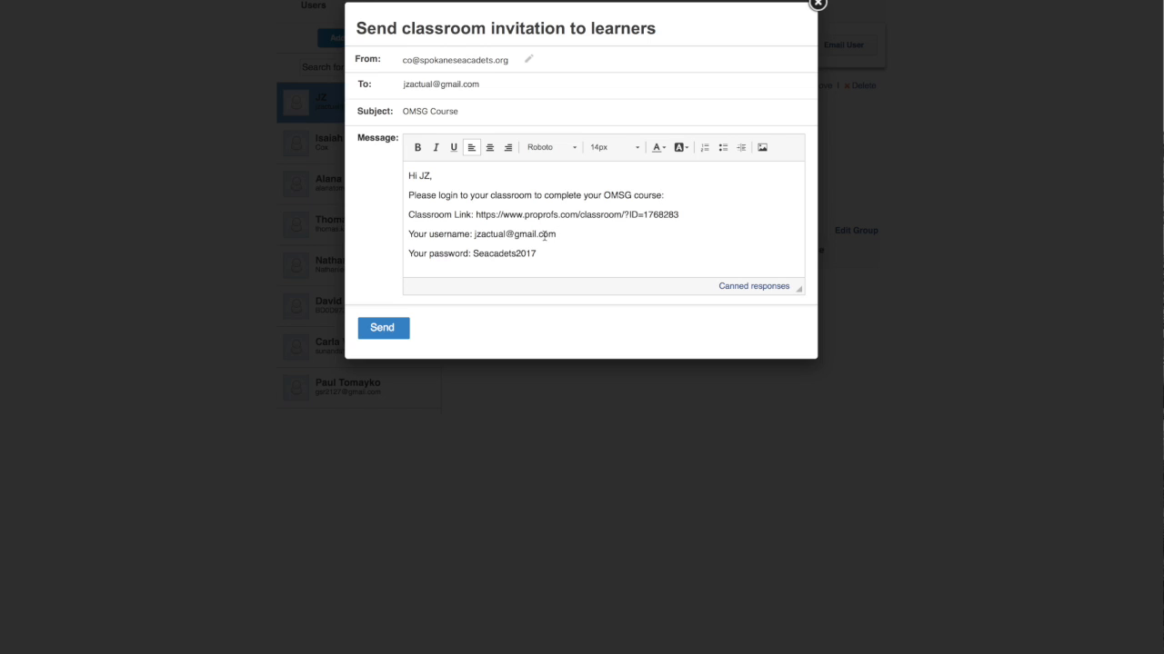
Add below the password line: "Please forward me the certificate of completion when you have successfully completed the course.".
left_click(550, 252)
key("Return")
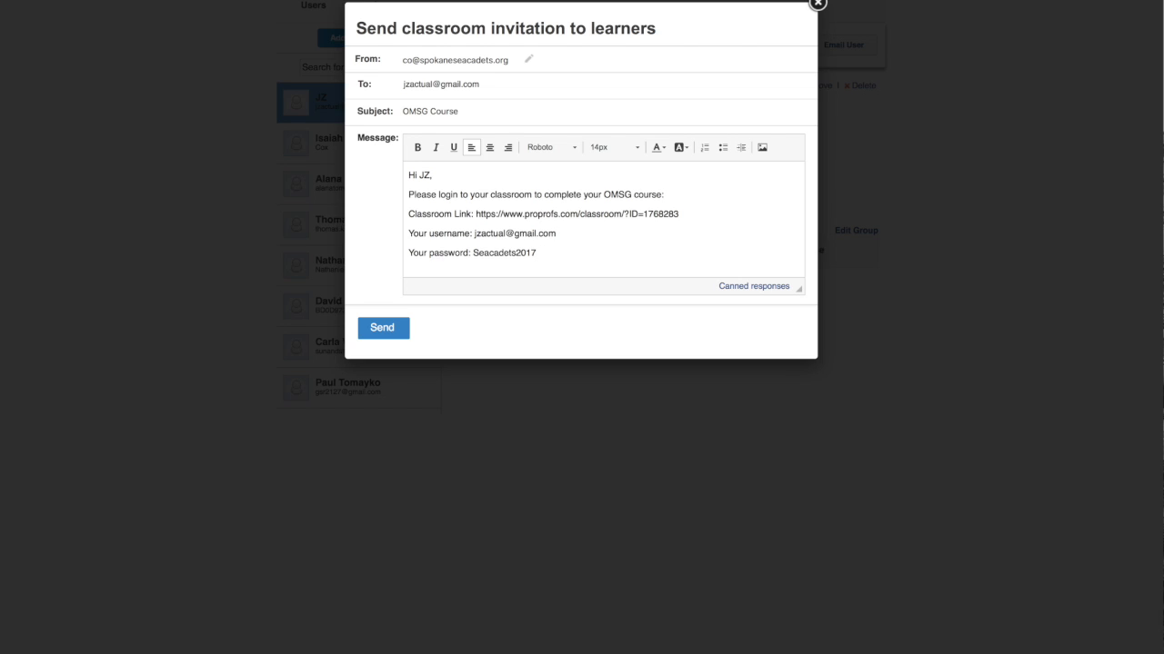
type("Please forward me the certifi")
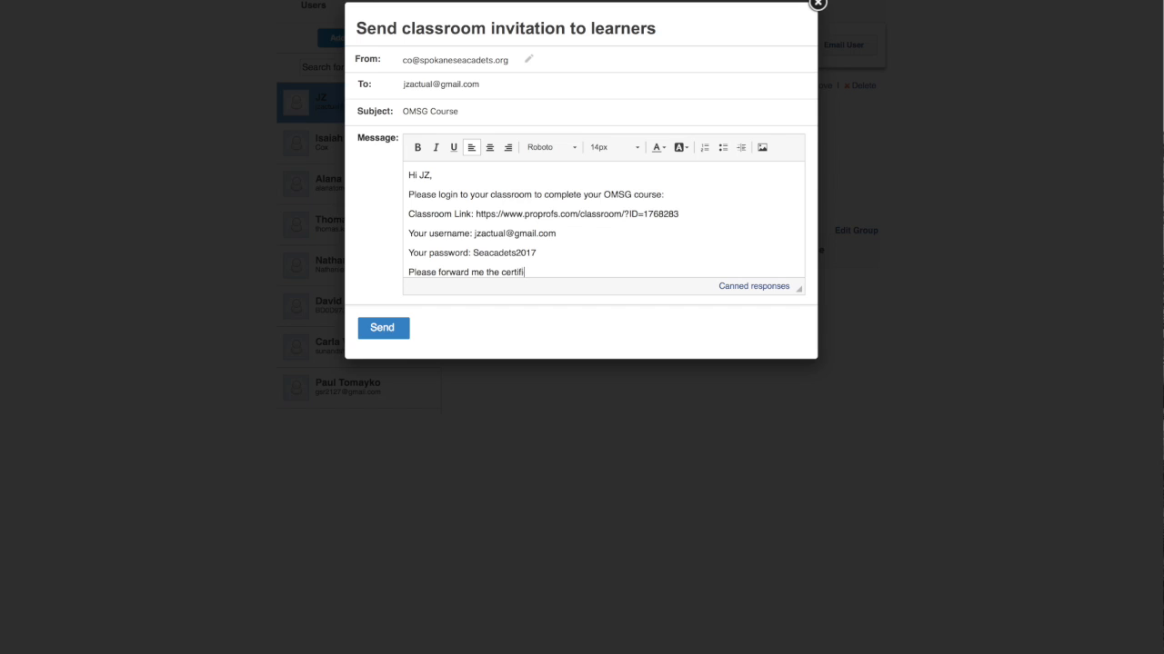
type("cate of completion when you ahve su")
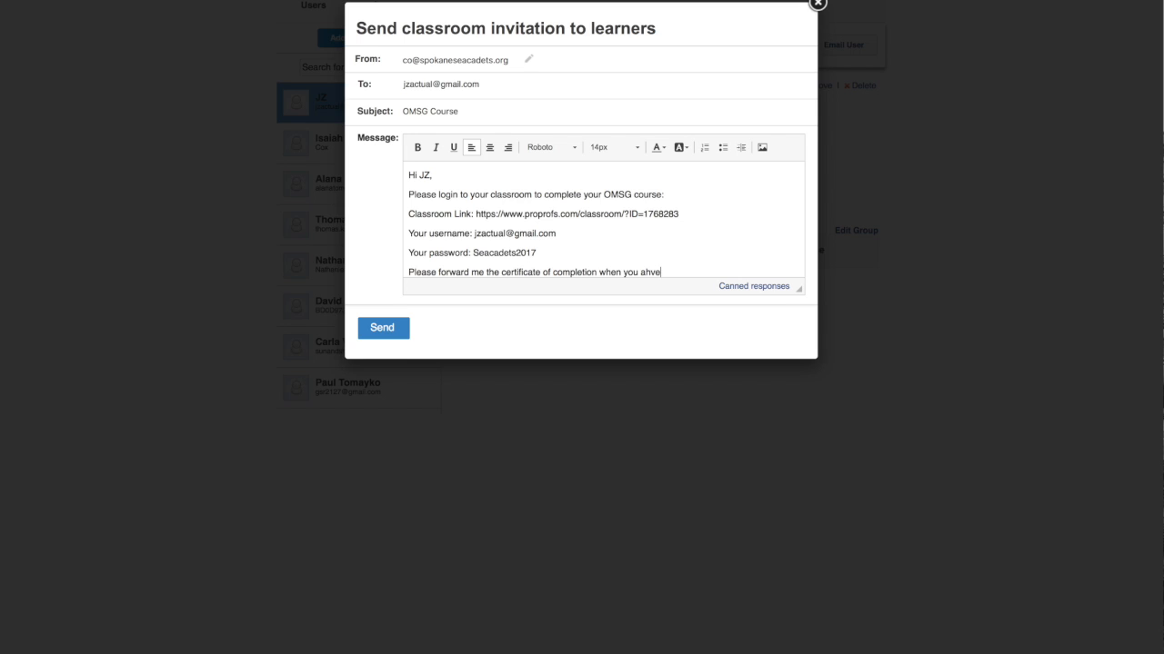
key("BackSpace")
key("BackSpace")
key("BackSpace")
key("BackSpace")
key("BackSpace")
key("BackSpace")
key("BackSpace")
type("have successfully completed the course.")
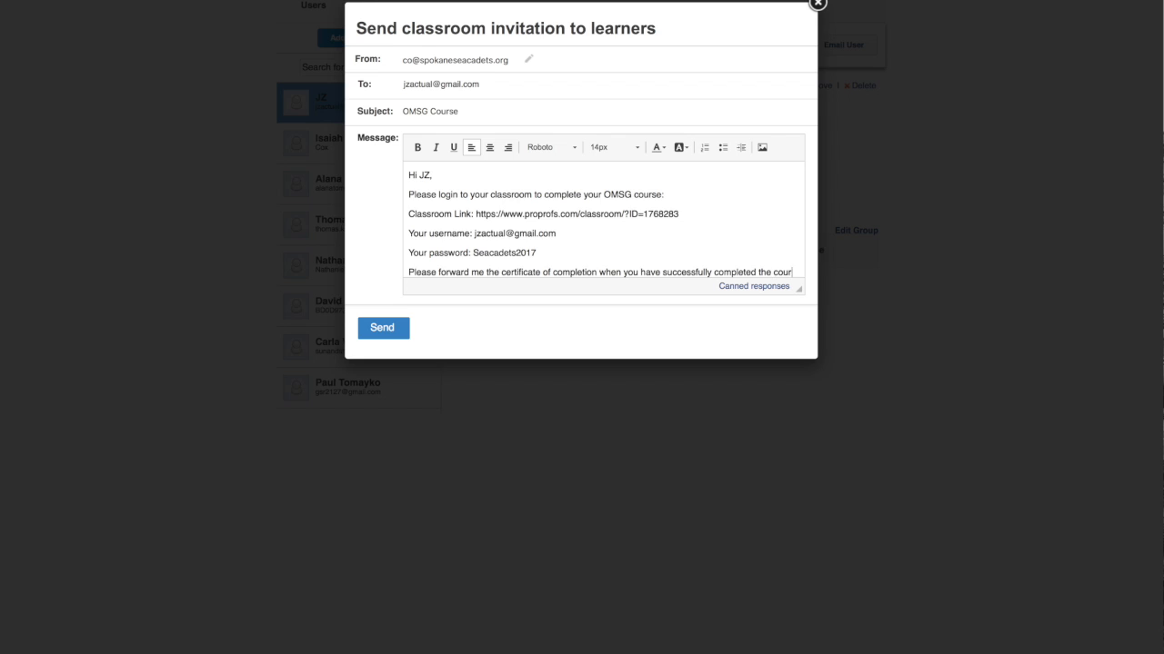
Sign the invitation with the sender's initials, send it and dismiss the confirmation.
key("Return")
key("Return")
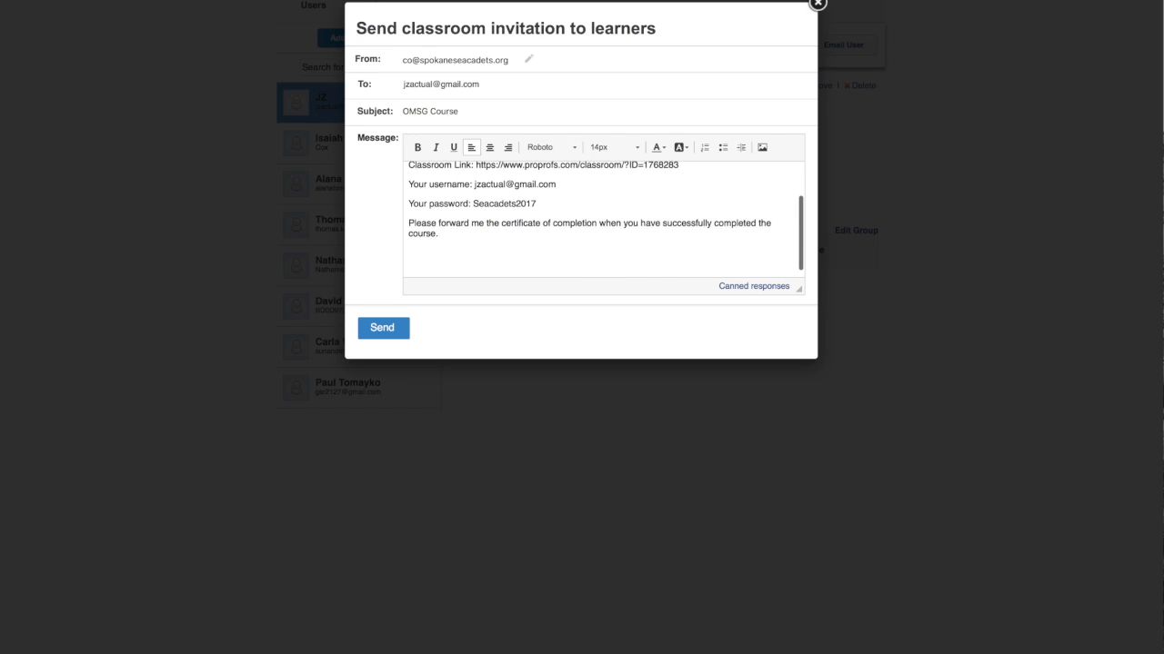
type("-JZ")
left_click(386, 332)
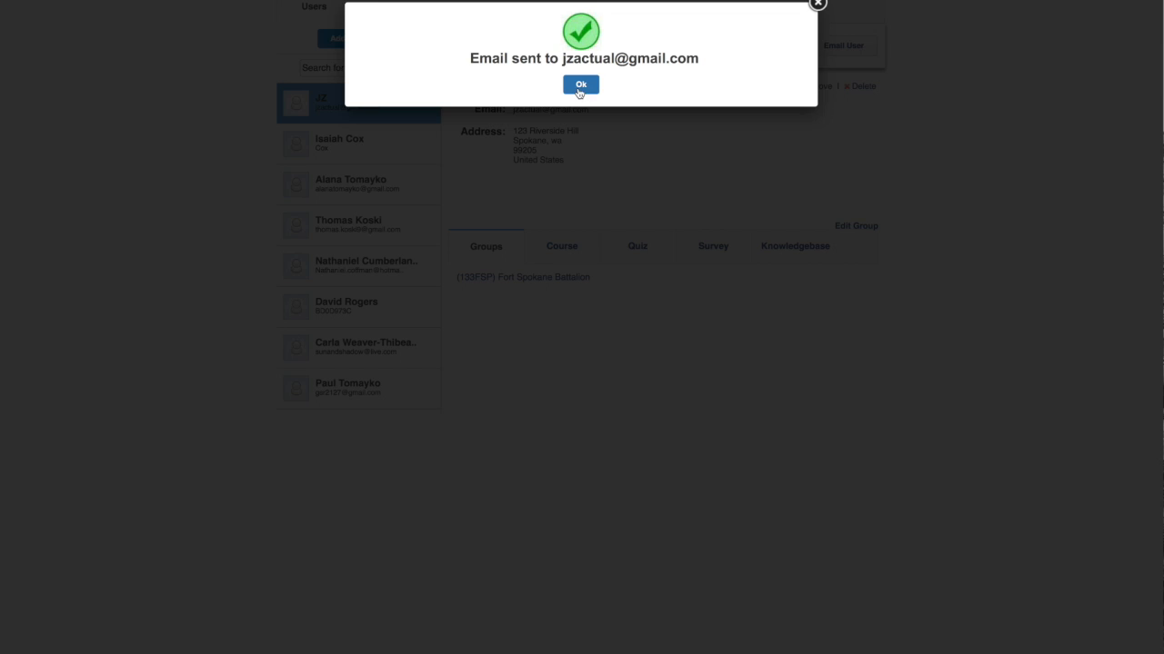
left_click(580, 84)
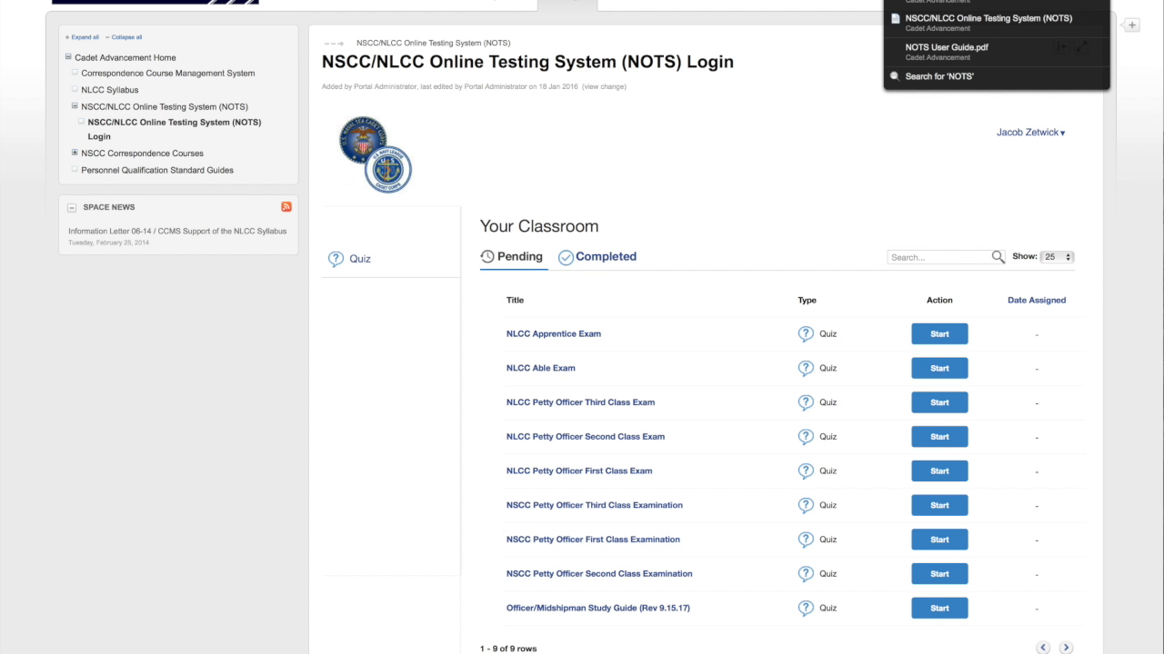
Switch to Gmail, open the received "OMSG Course" e-mail and follow its classroom link.
key("super+l")
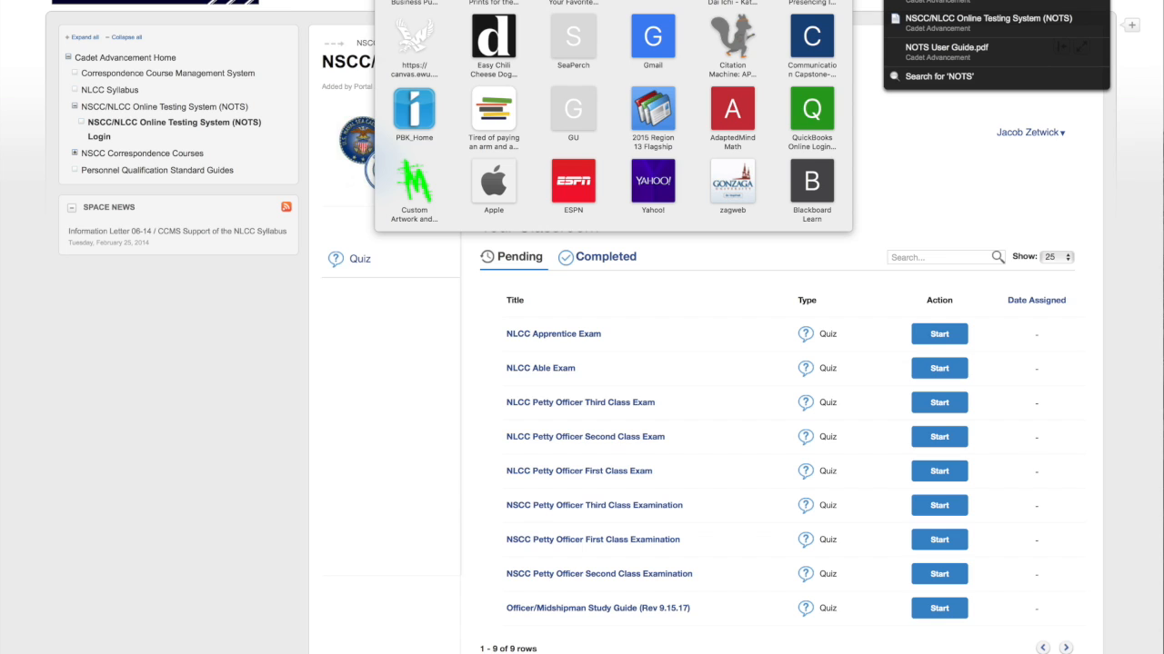
type("gm")
key("Return")
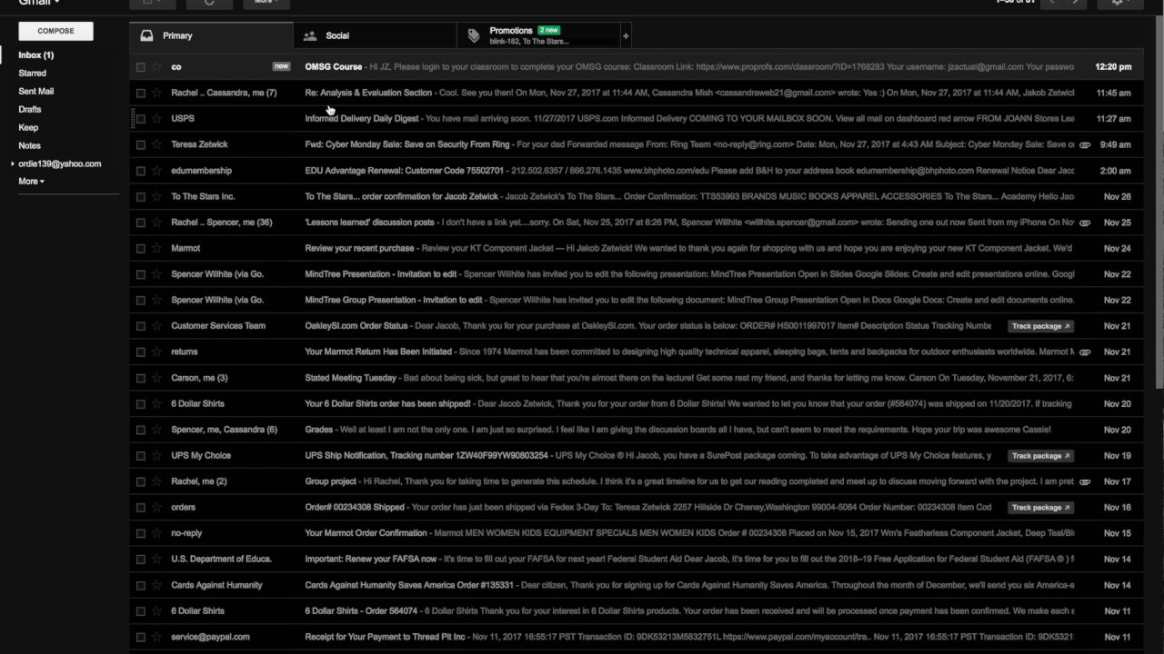
left_click(423, 69)
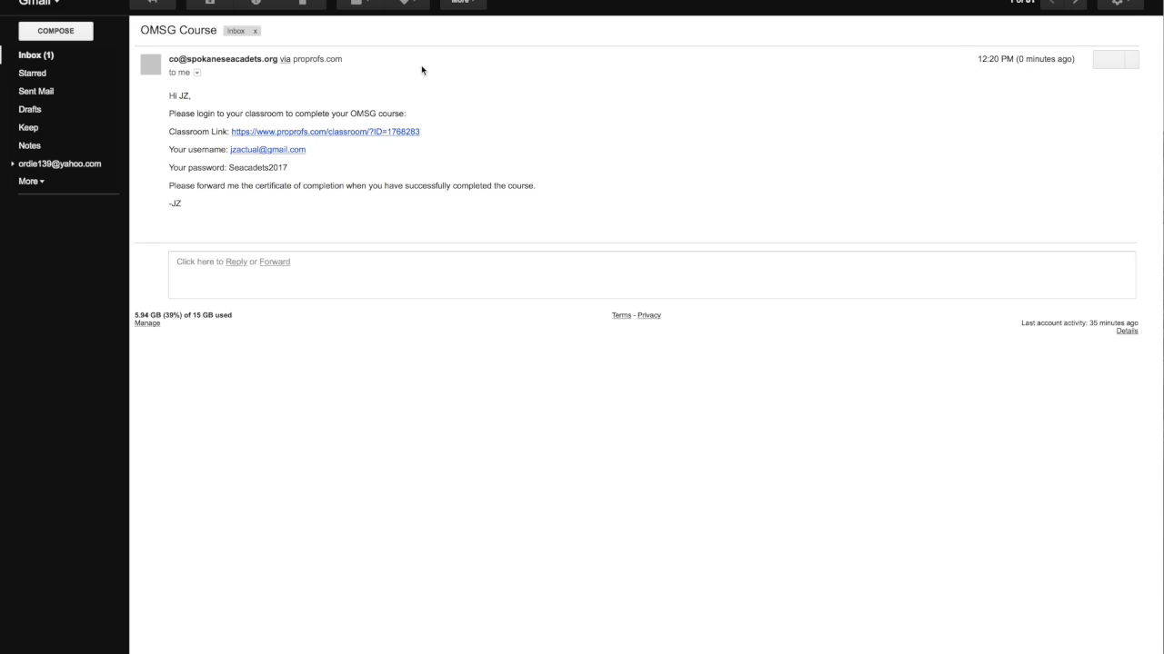
left_click(349, 134)
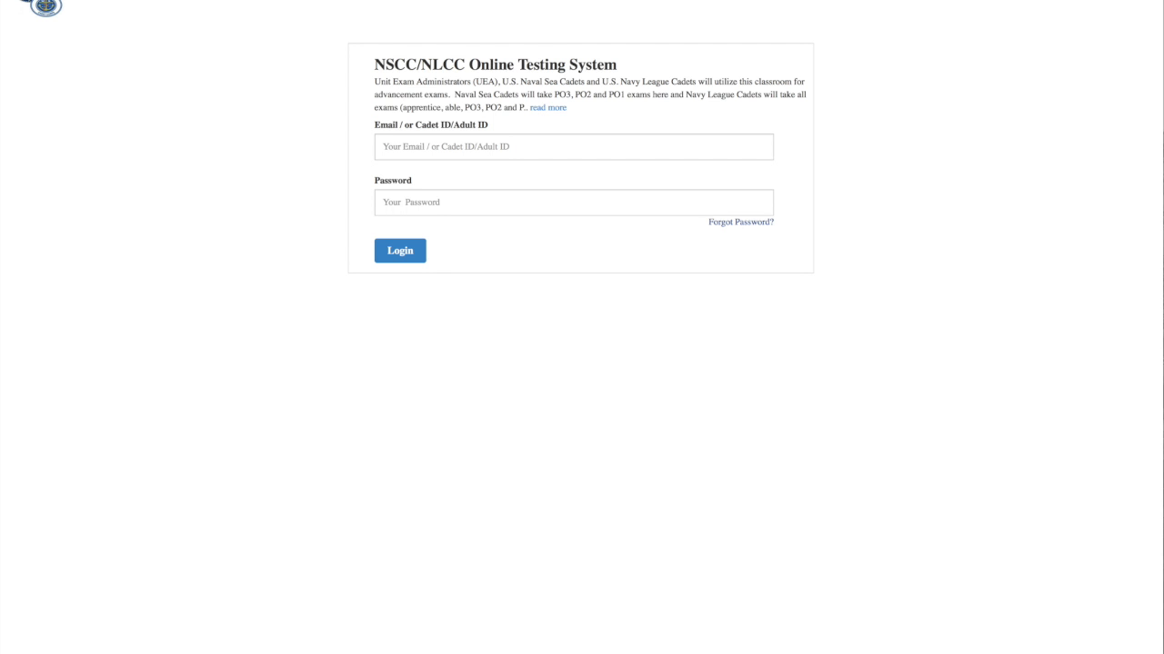
Copy the account password from the invitation e-mail and paste it into the testing system login's password field.
left_click(287, 1)
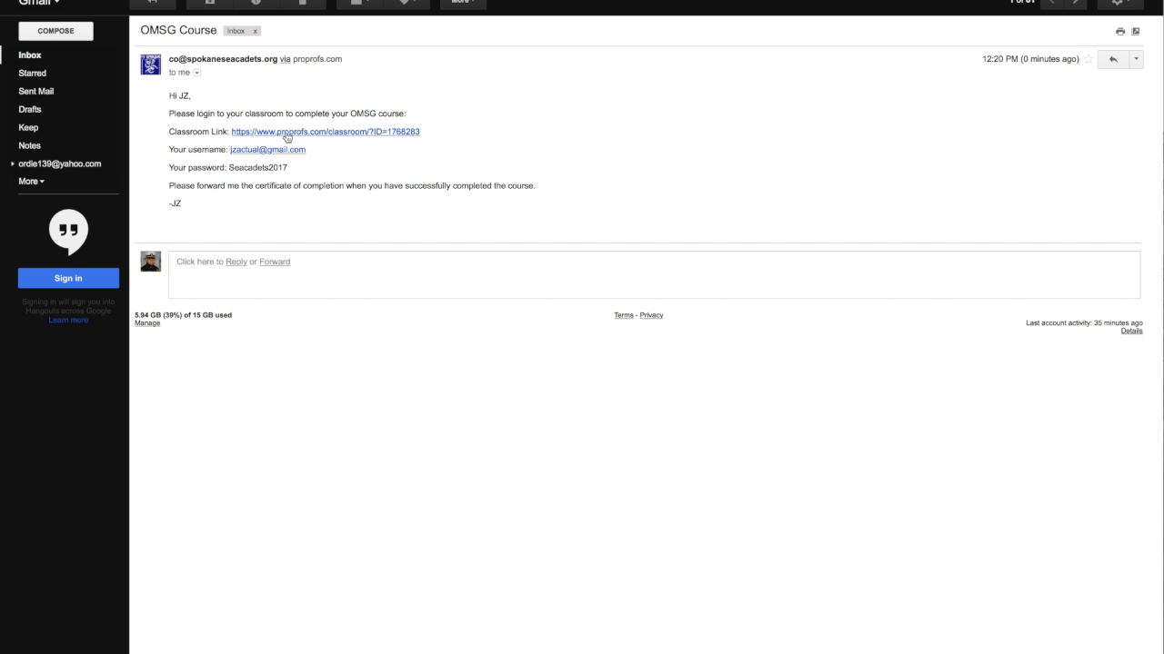
left_click_drag(228, 167, 288, 168)
right_click(284, 172)
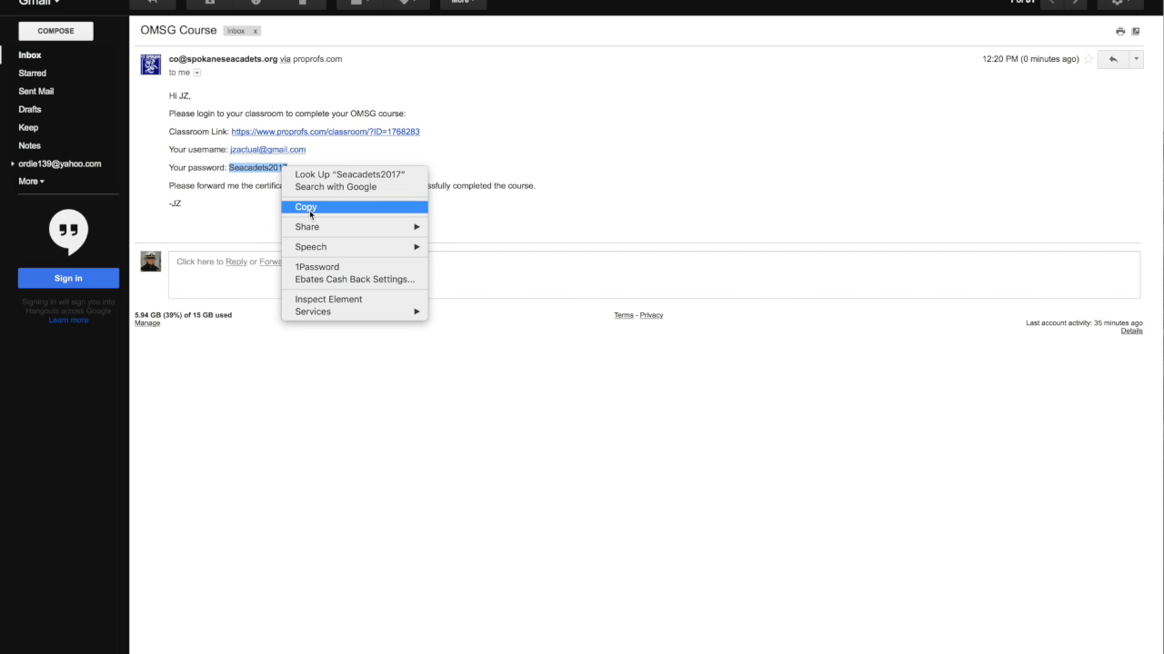
left_click(310, 209)
left_click(514, 1)
right_click(446, 191)
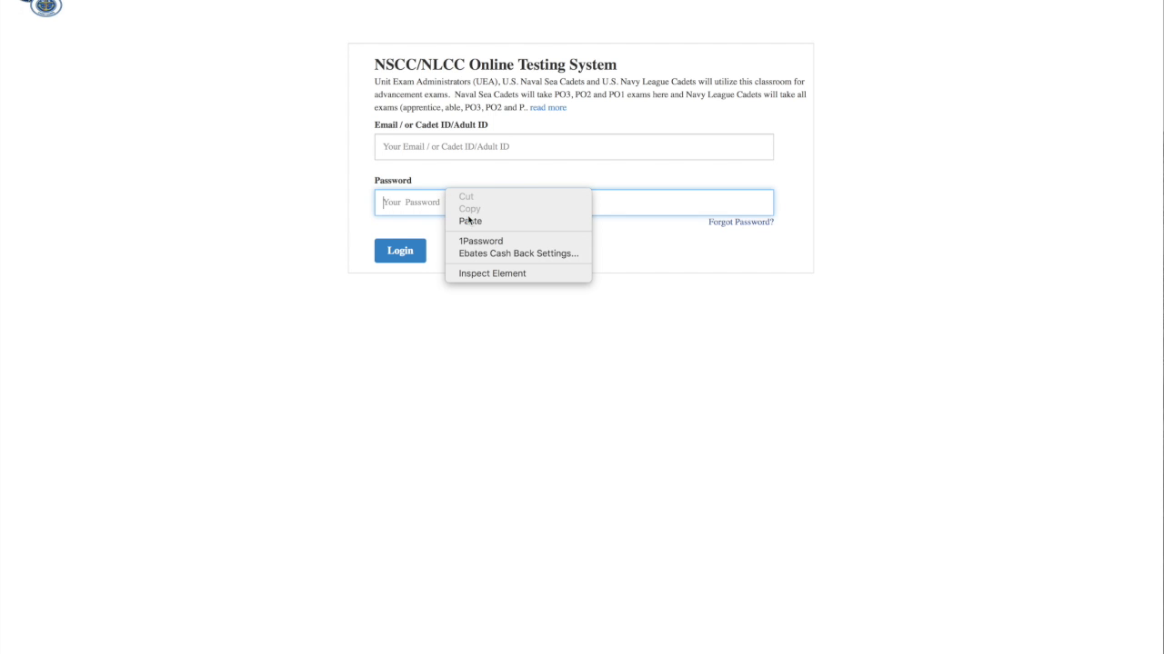
left_click(471, 222)
Enter the user's e-mail address, log in to the classroom and decline saving the login in 1Password.
left_click(451, 151)
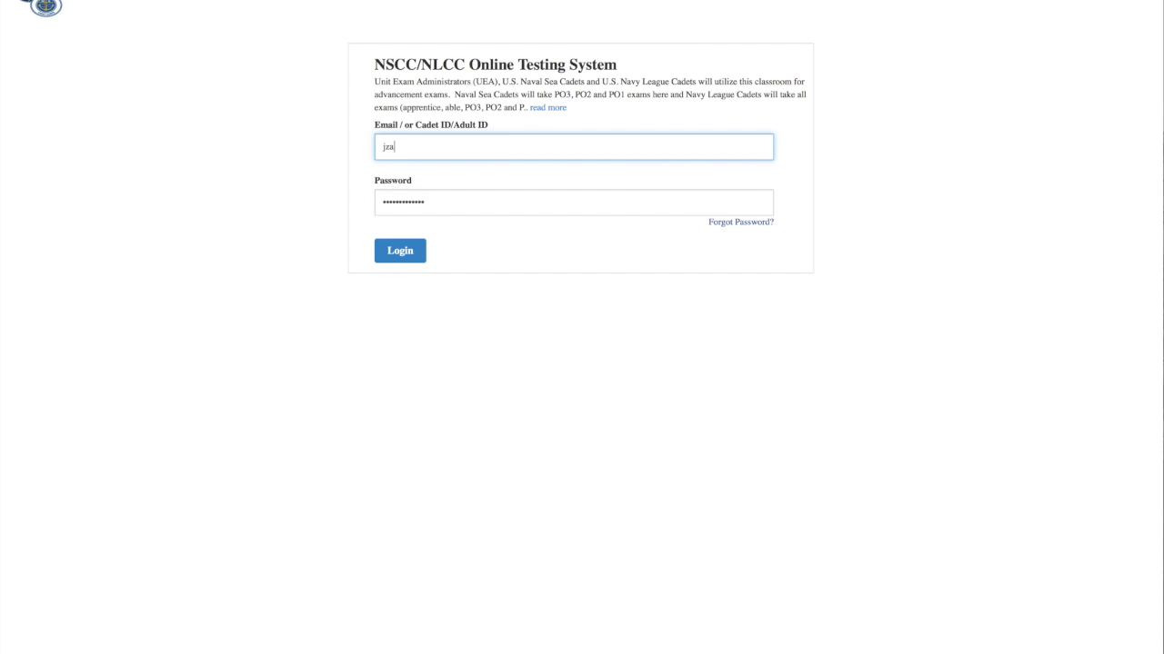
left_click(417, 249)
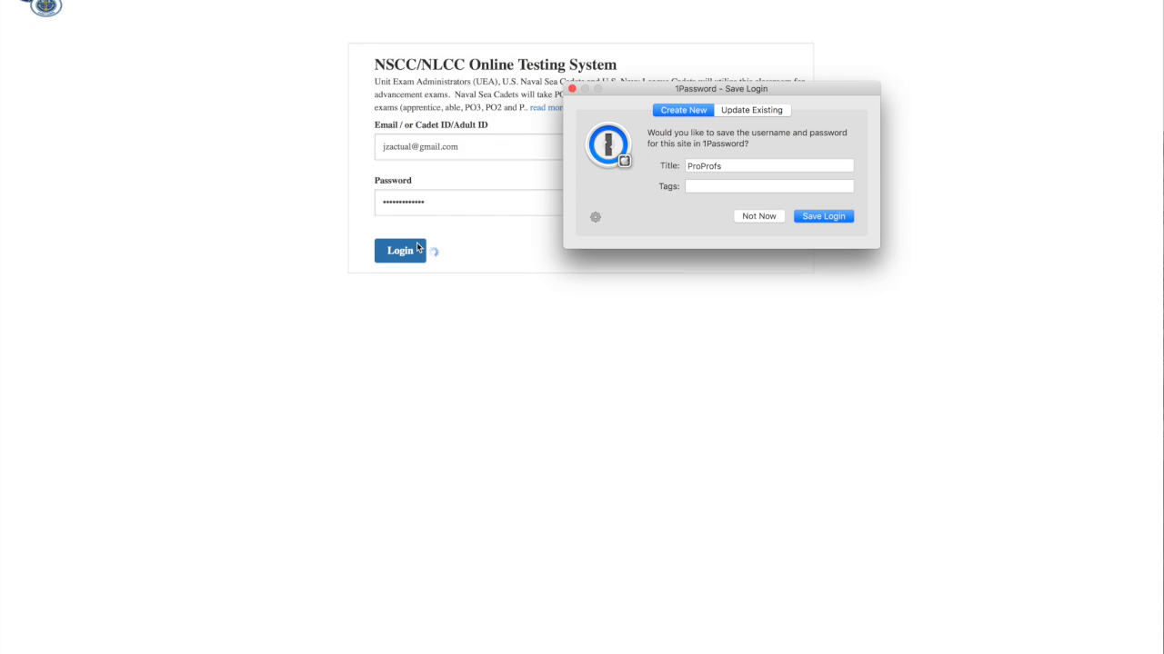
left_click(776, 219)
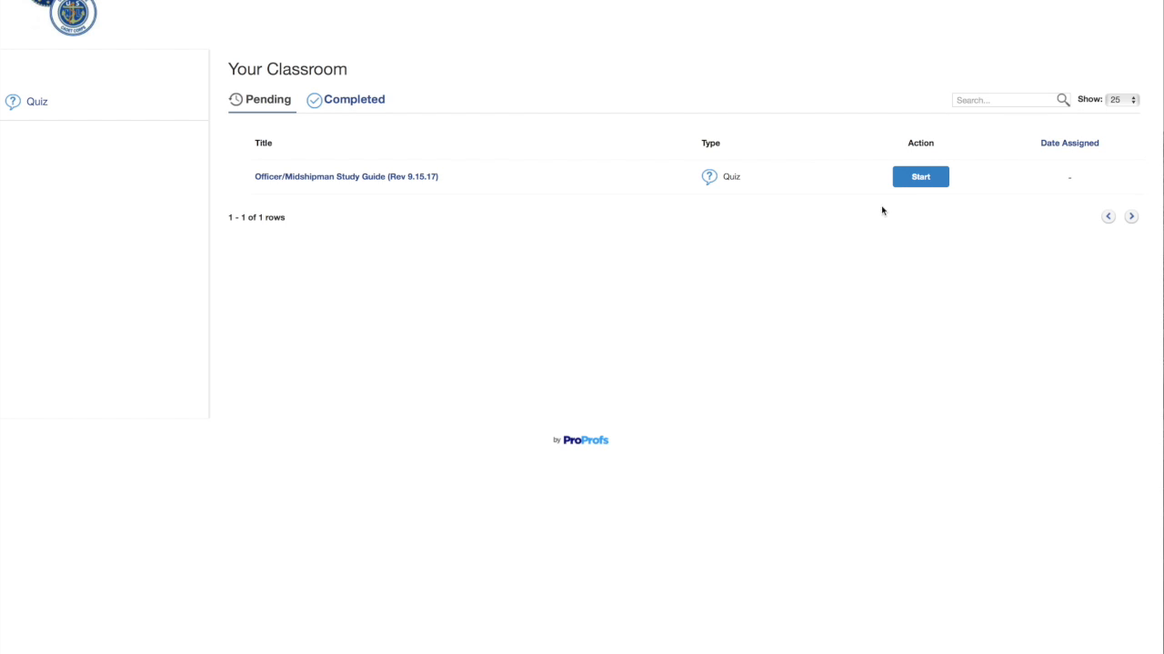
Open the Officer/Midshipman Study Guide (Rev 9.15.17) quiz, view its introduction and unit name field, and close it without starting.
left_click(920, 180)
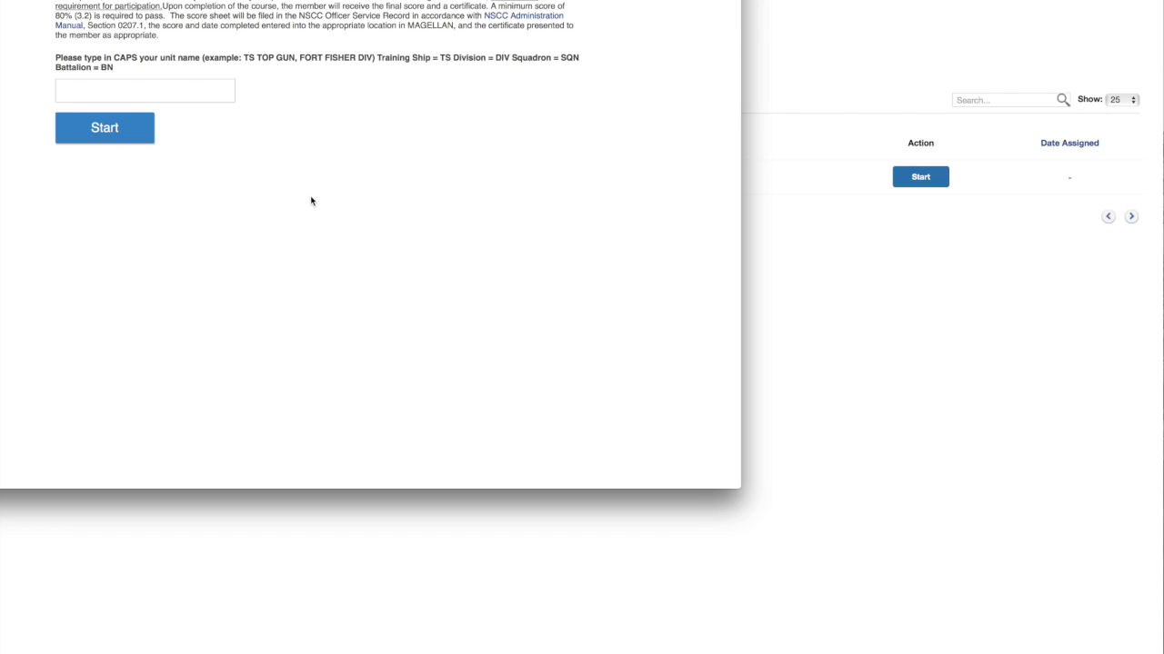
left_click(152, 93)
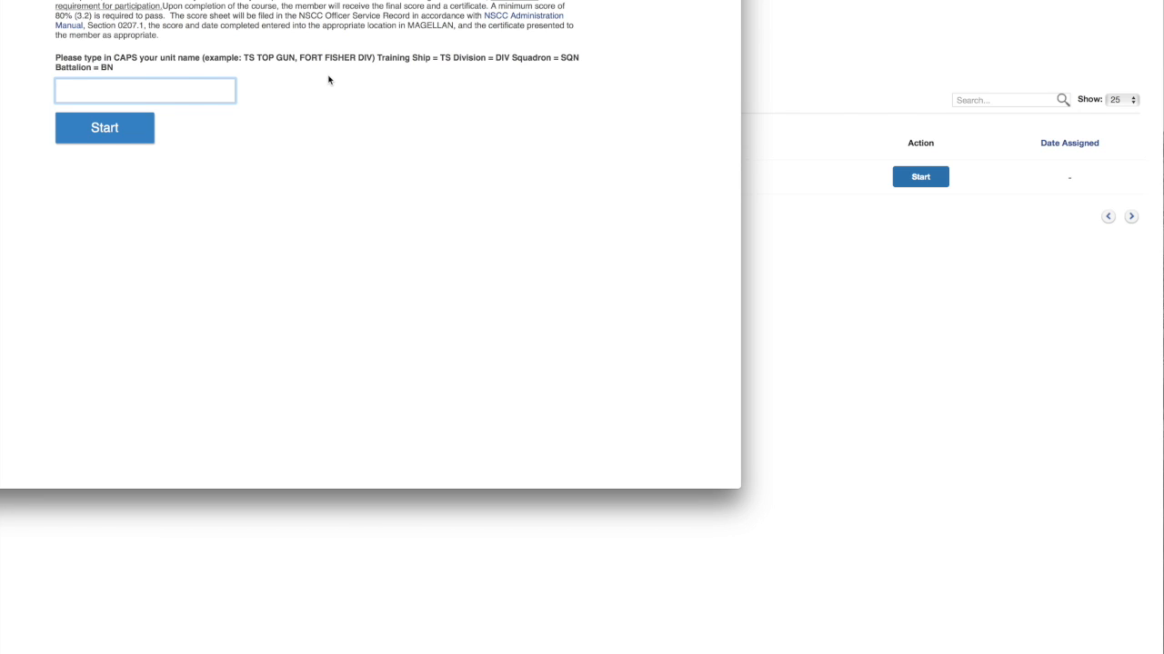
left_click_drag(318, 0, 534, 0)
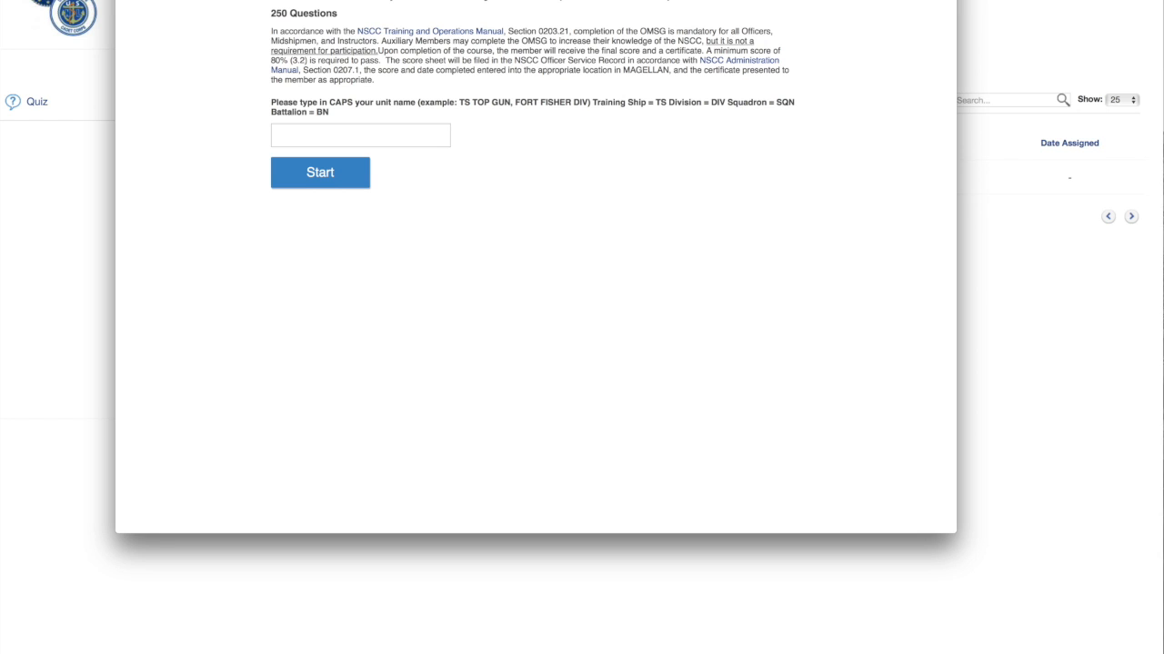
key("super+w")
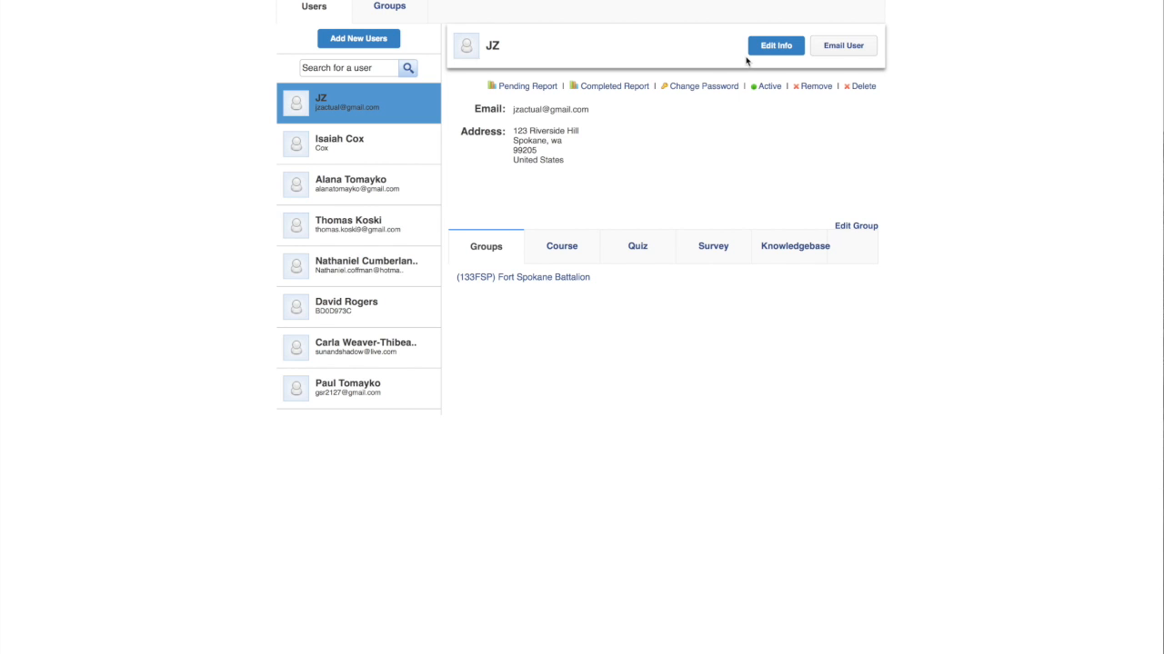
Remove the Officer/Midshipman Study Guide (Rev 9.15.17) from the new user's assigned quizzes and save the info.
left_click(638, 243)
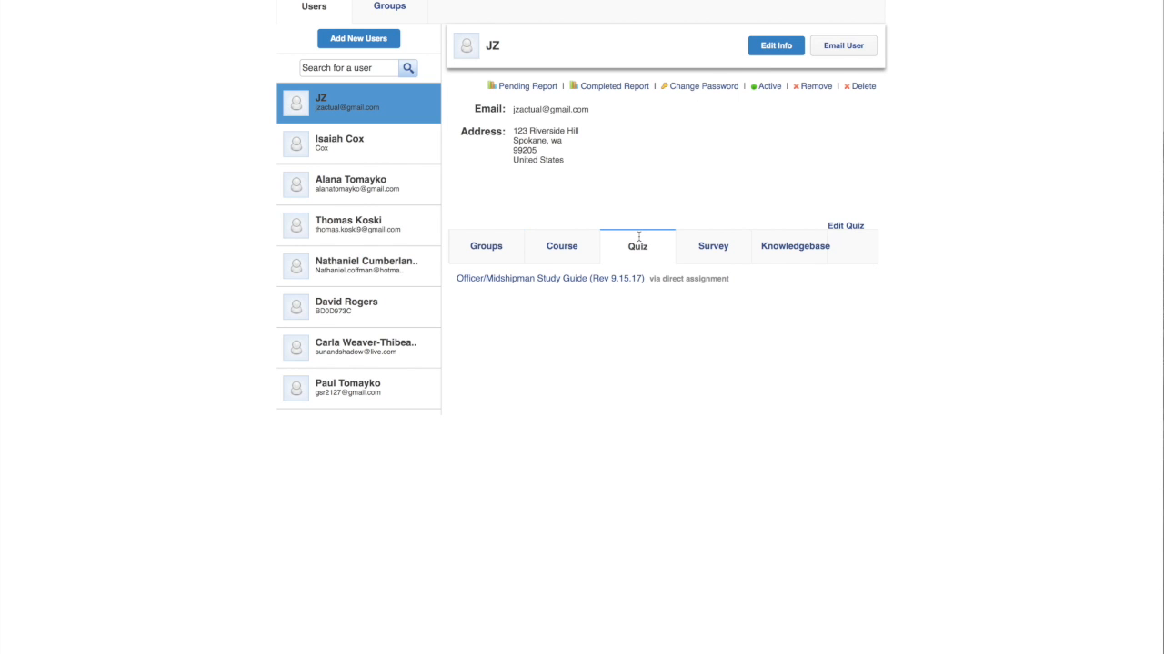
left_click(844, 228)
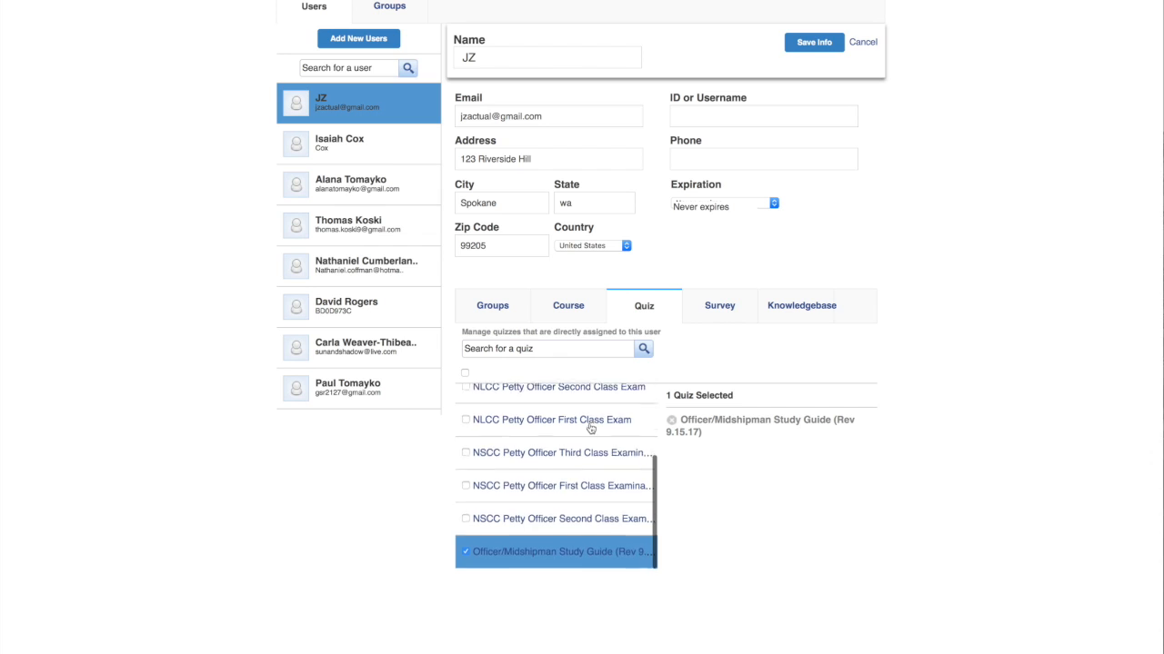
left_click(466, 552)
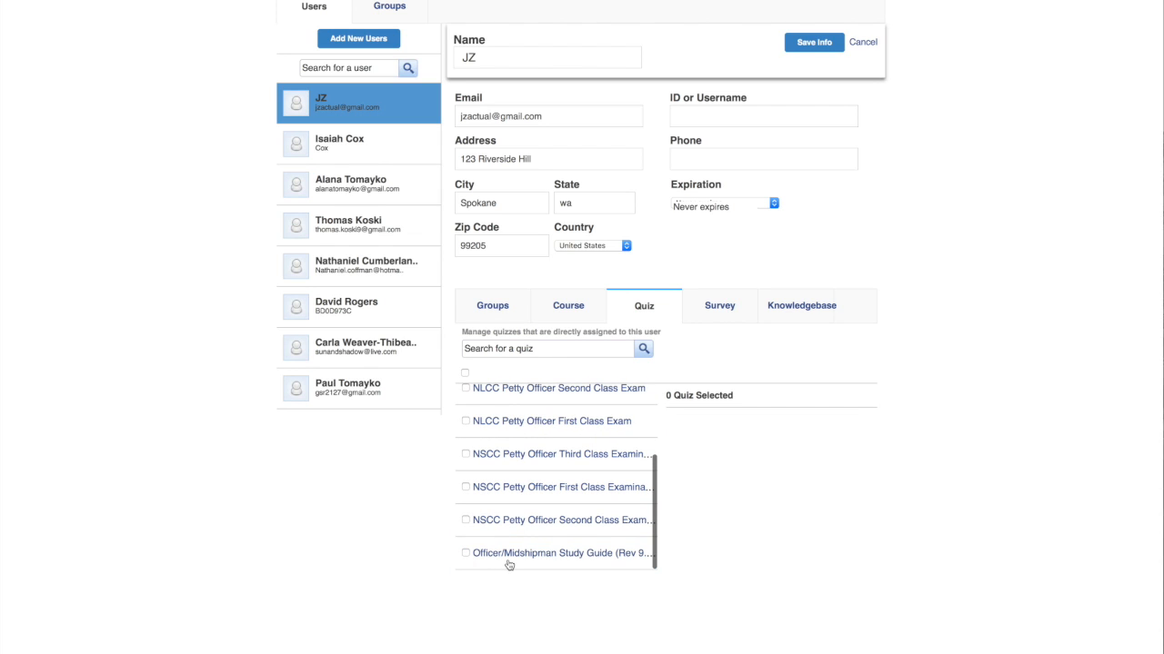
left_click(823, 43)
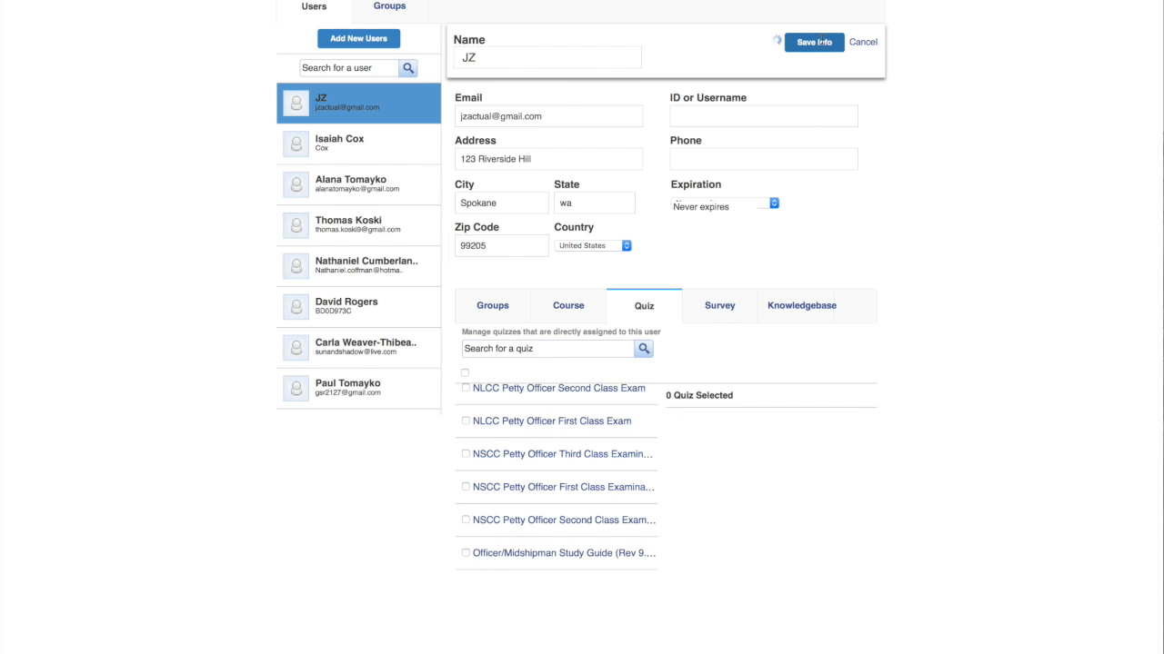
Assign the NLCC Able Exam quiz directly to the new user and save the info.
left_click(638, 255)
left_click(850, 226)
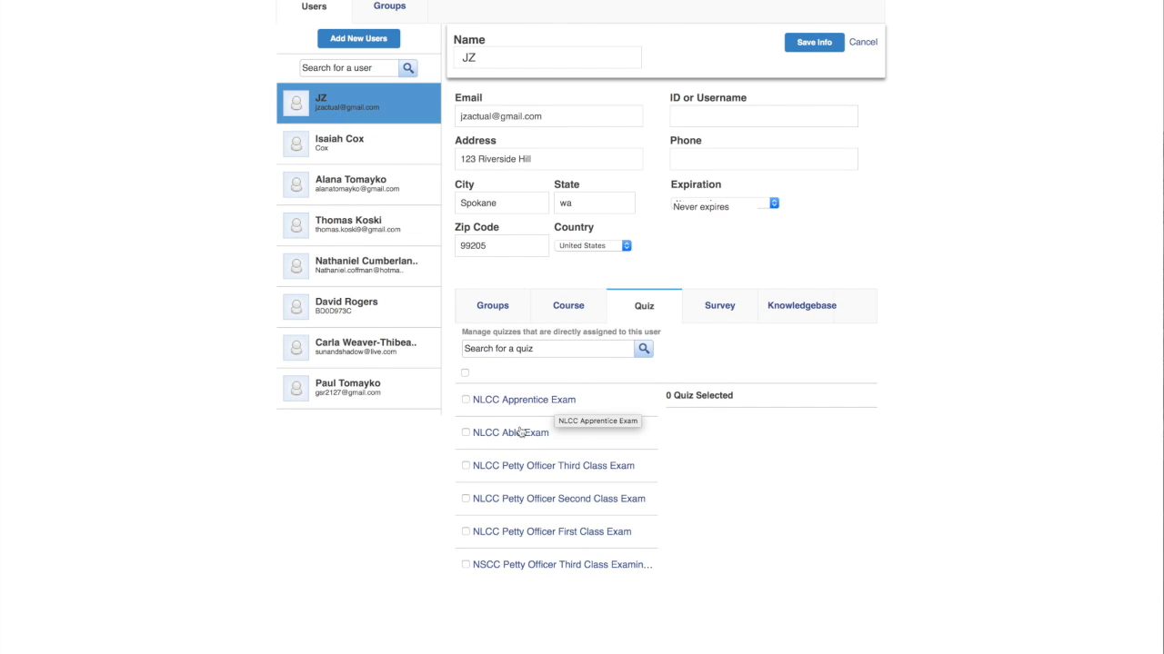
left_click(465, 434)
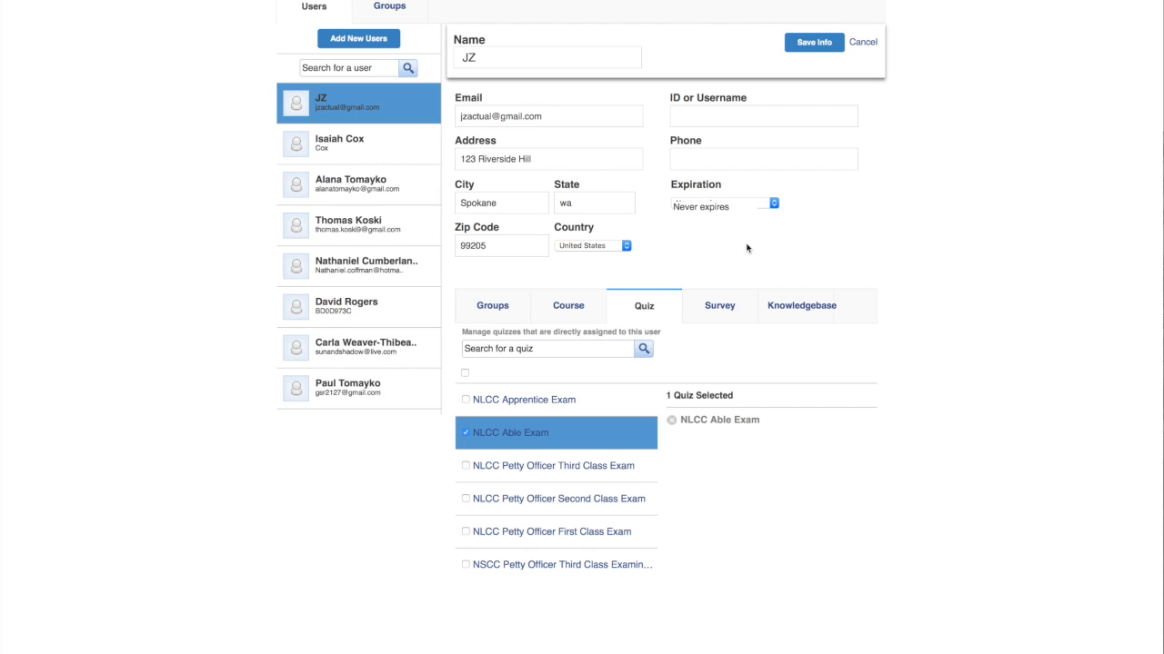
left_click(811, 43)
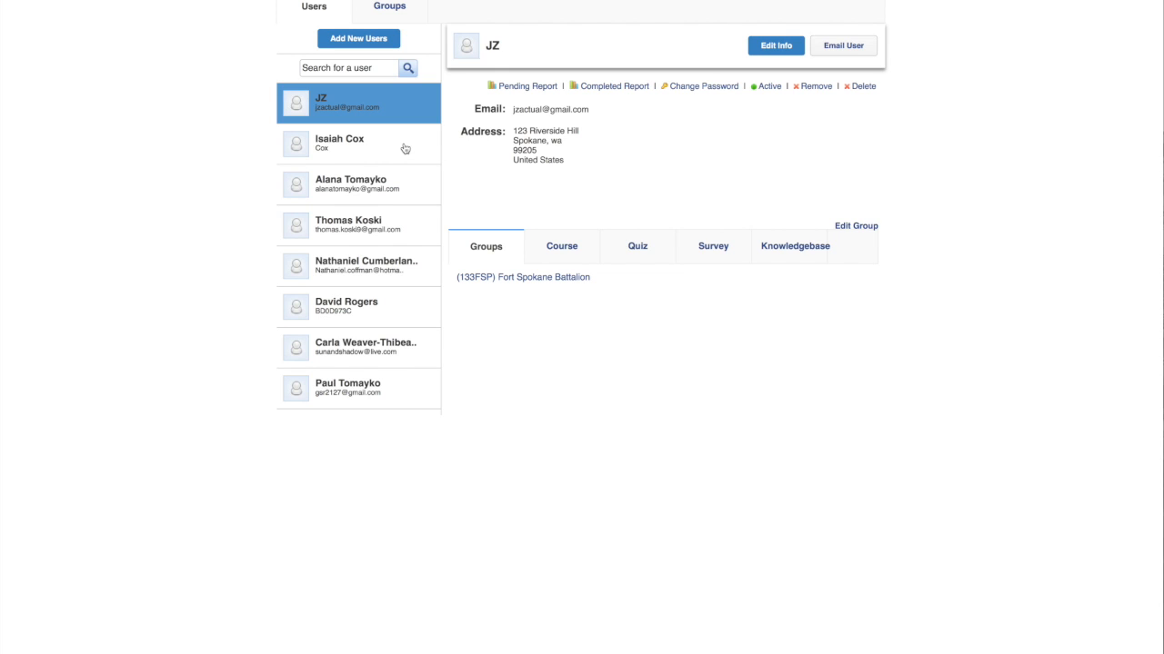
Check the new user's completed report, and remove the NLCC Able Exam from their directly assigned quizzes, saving the info.
left_click(624, 87)
left_click(633, 250)
left_click(851, 228)
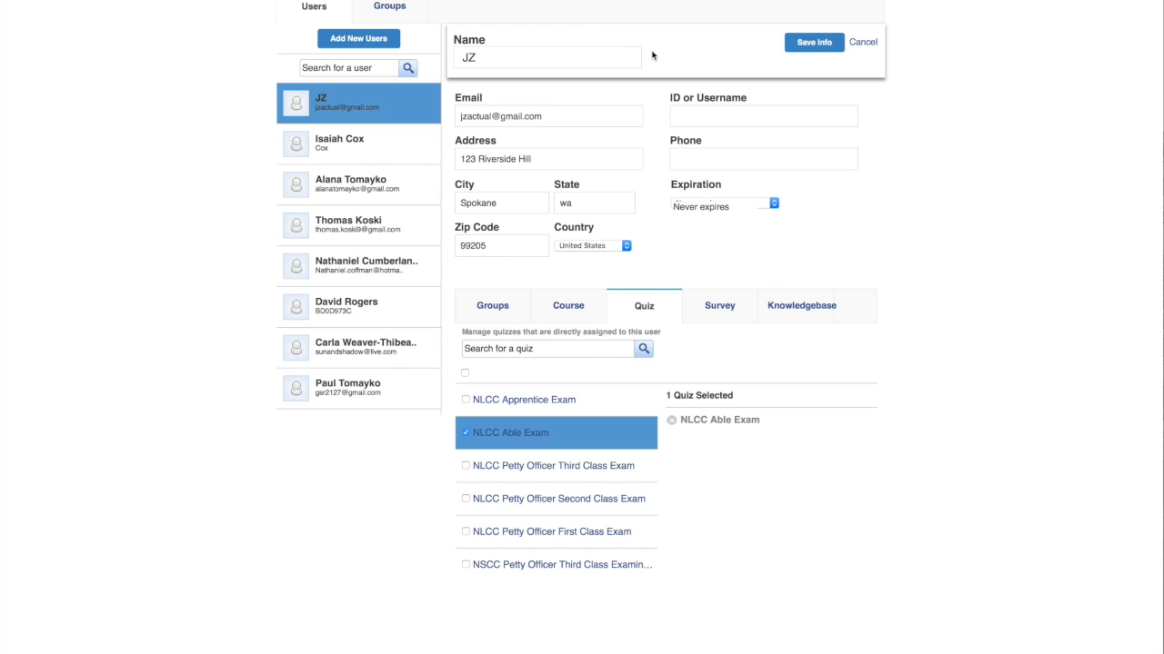
left_click(466, 434)
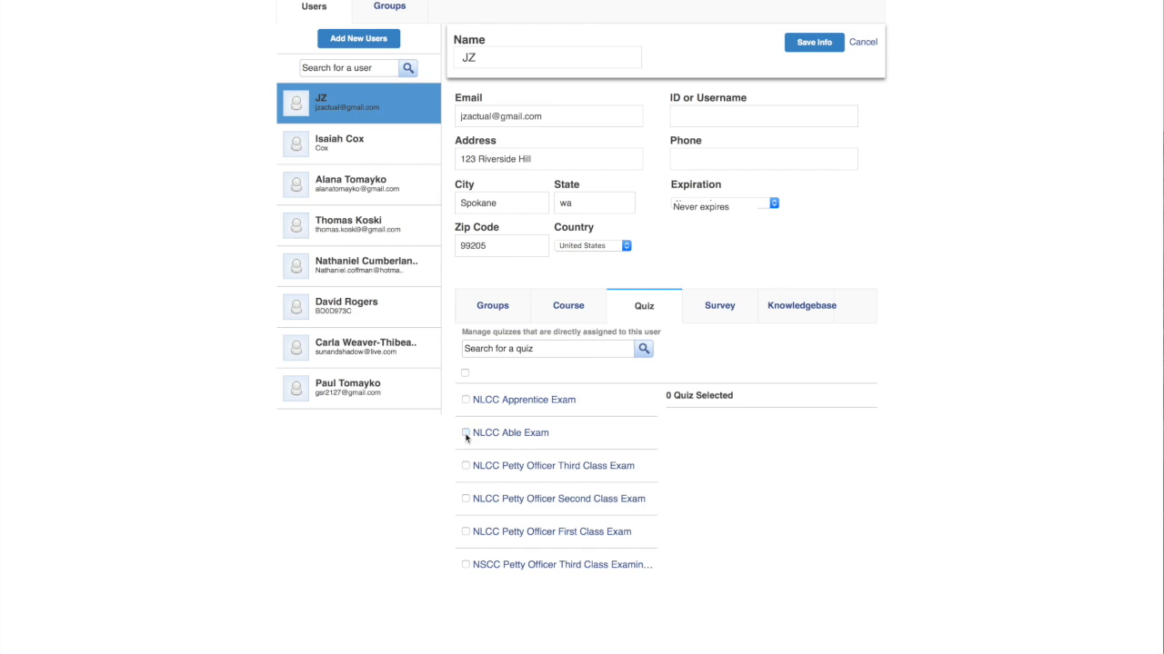
left_click(815, 41)
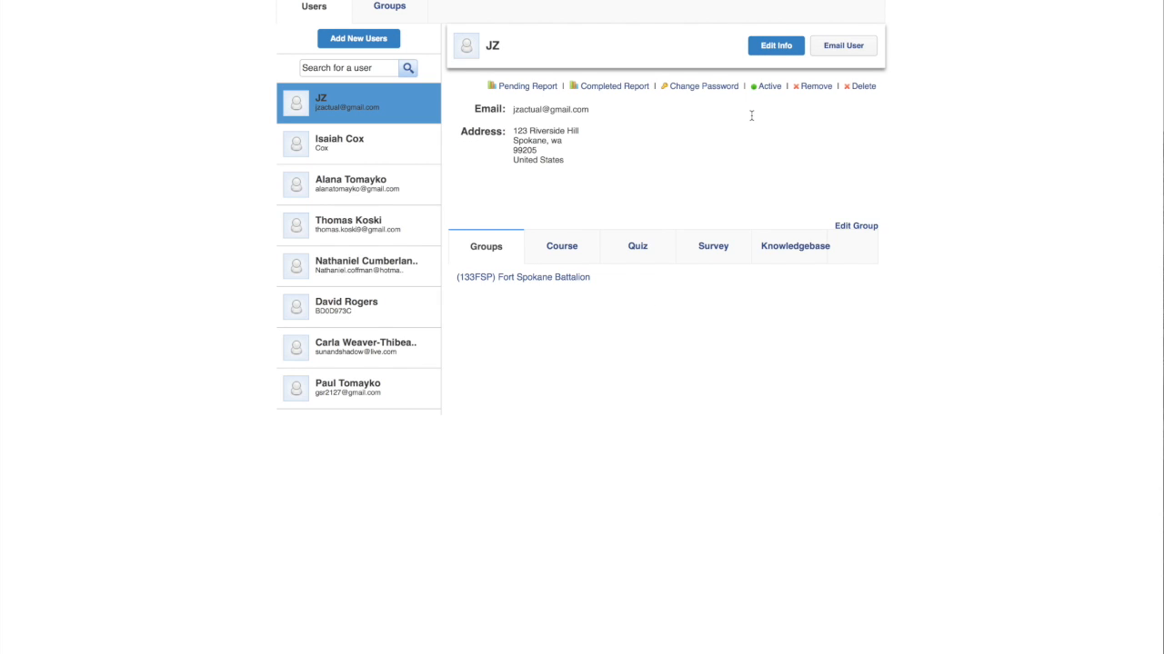
Open the fourth user in the list, view their directly assigned quizzes in edit mode and cancel without changes.
scroll(359, 189, "down", 2)
left_click(350, 155)
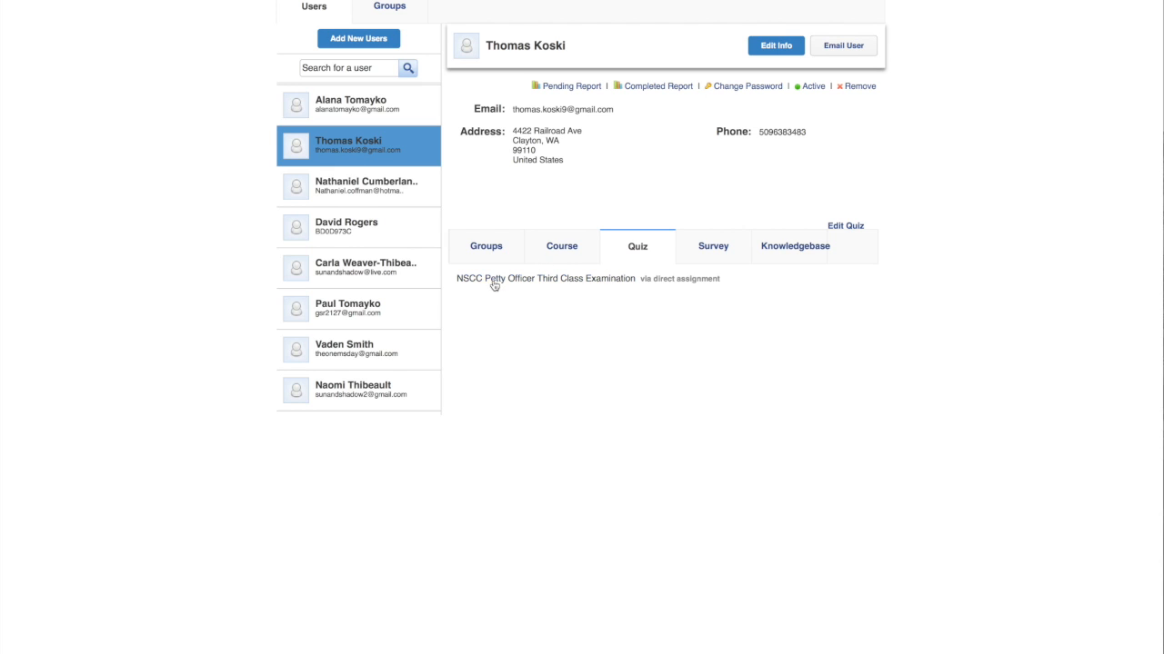
left_click(853, 228)
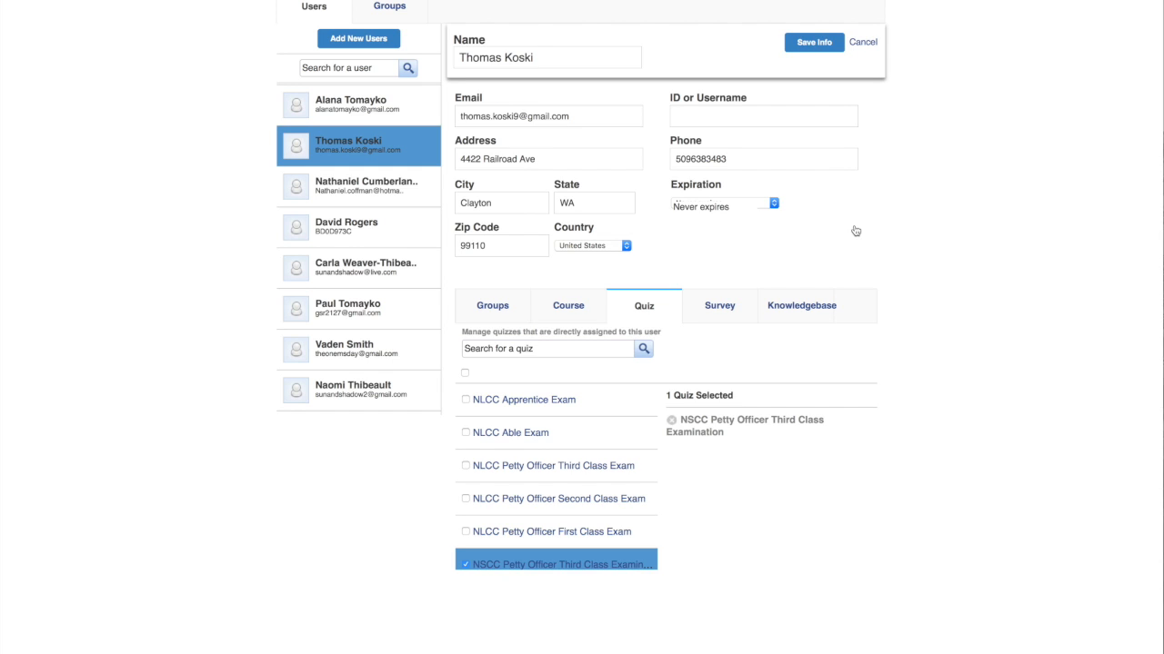
left_click(863, 42)
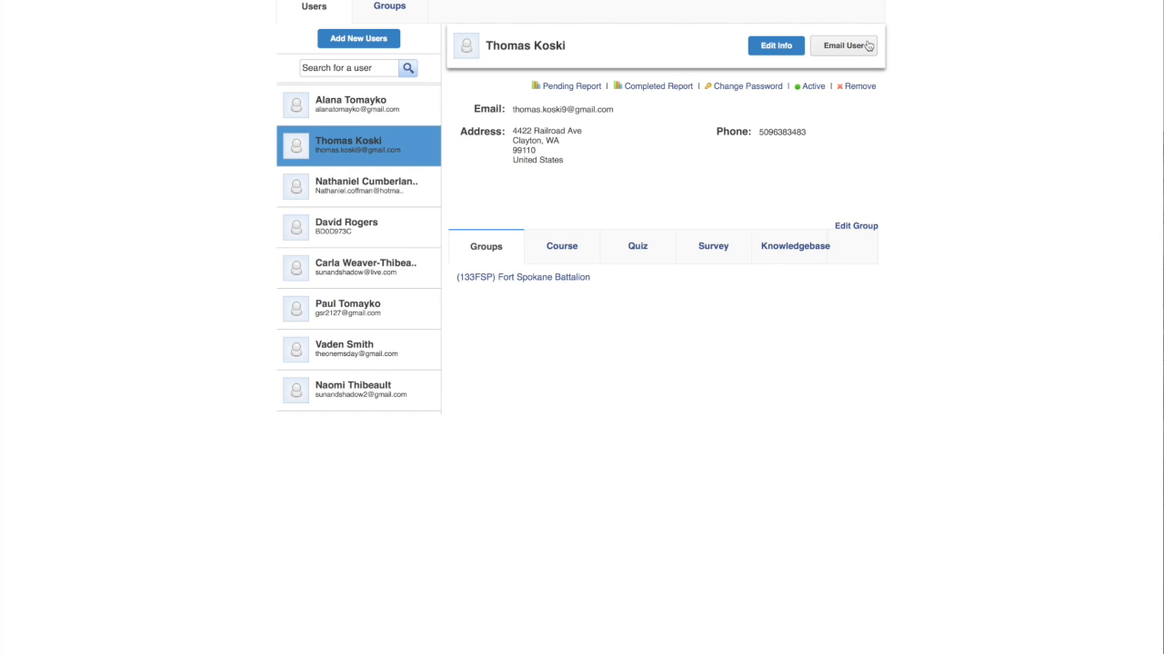
Open the same user's completed report and view the certificate for the NSCC Petty Officer Third Class Examination.
left_click(676, 86)
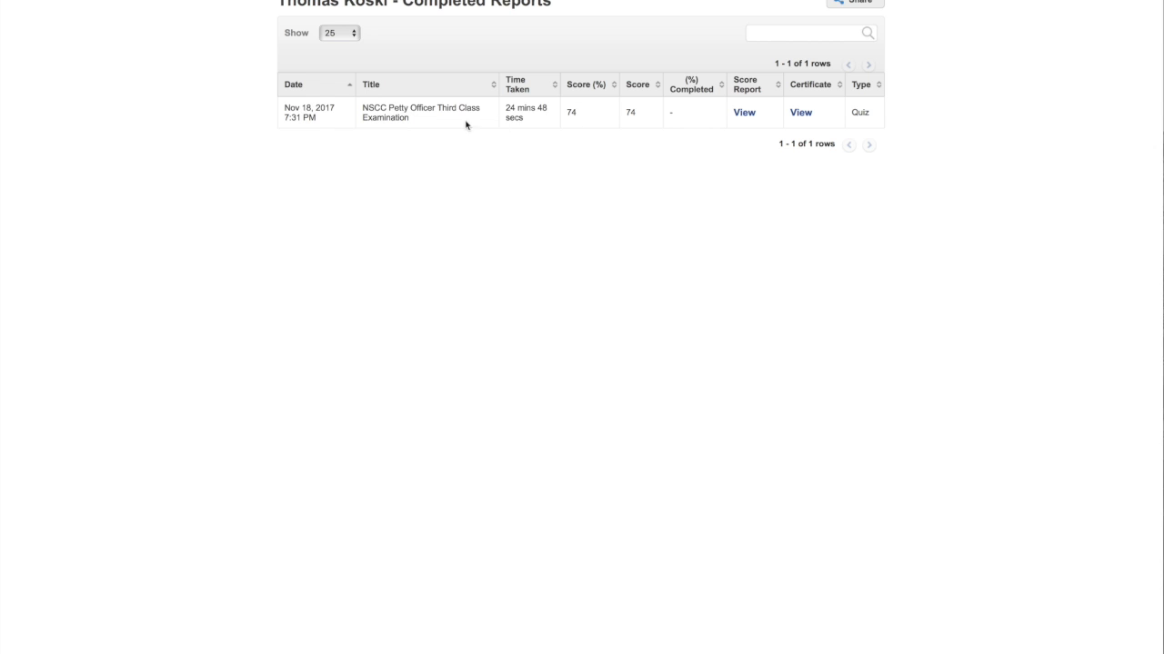
left_click(799, 116)
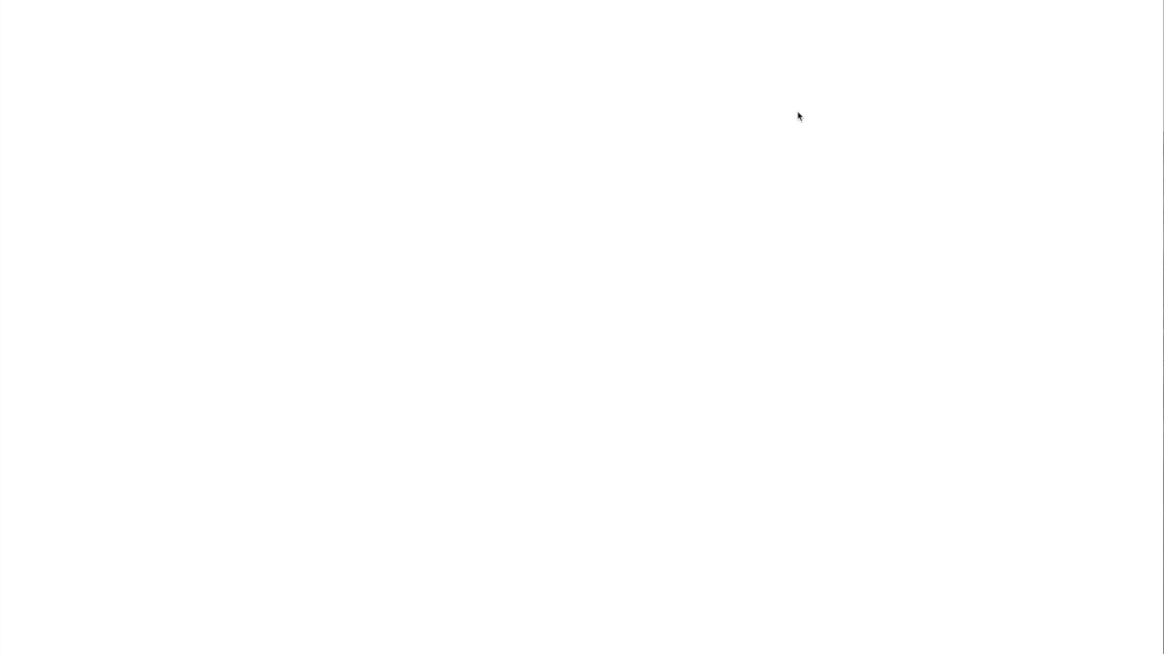
scroll(712, 202, "down", 2)
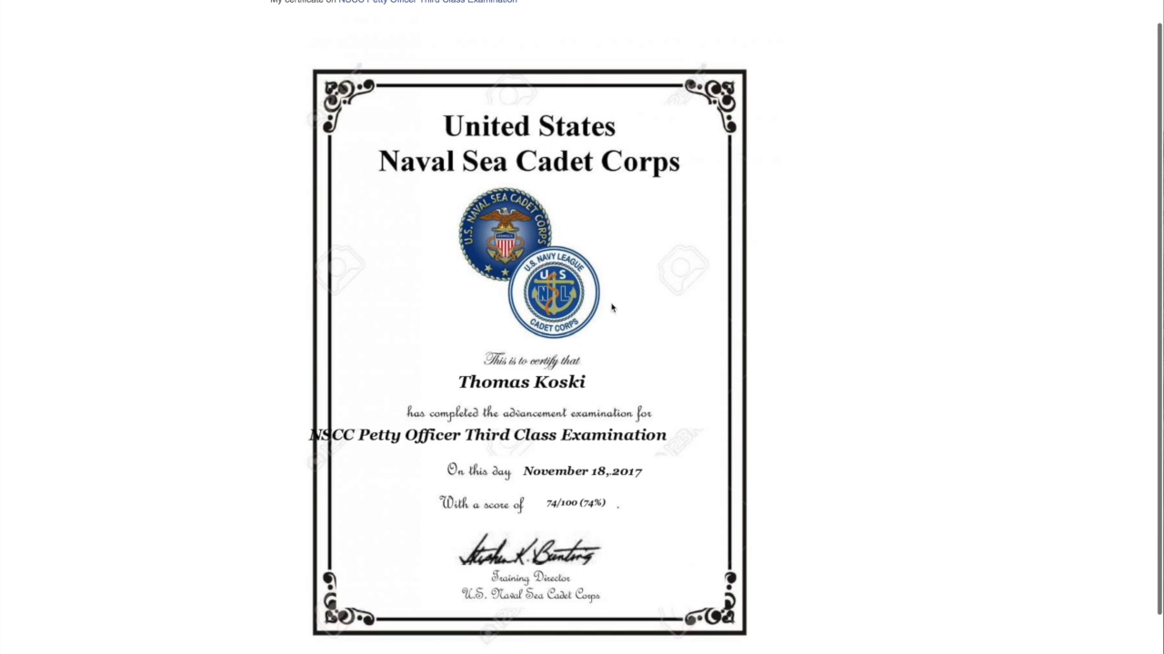
scroll(600, 501, "up", 1)
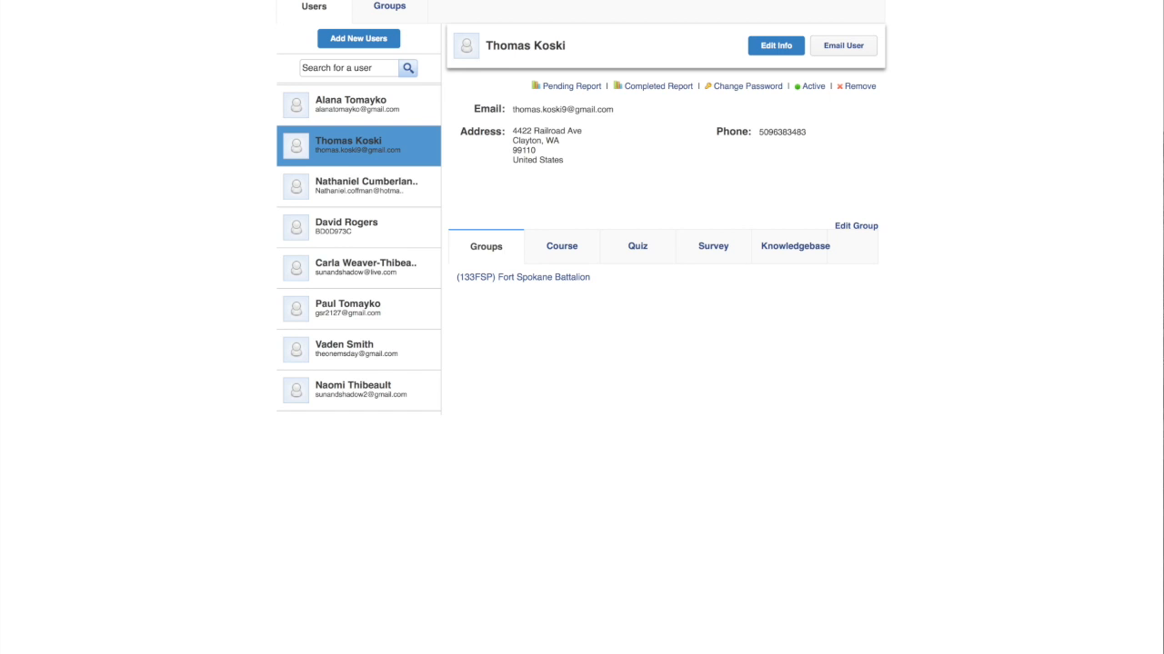
Remove the NSCC Petty Officer Third Class Examination from the fourth user's directly assigned quizzes and save the info.
left_click(636, 254)
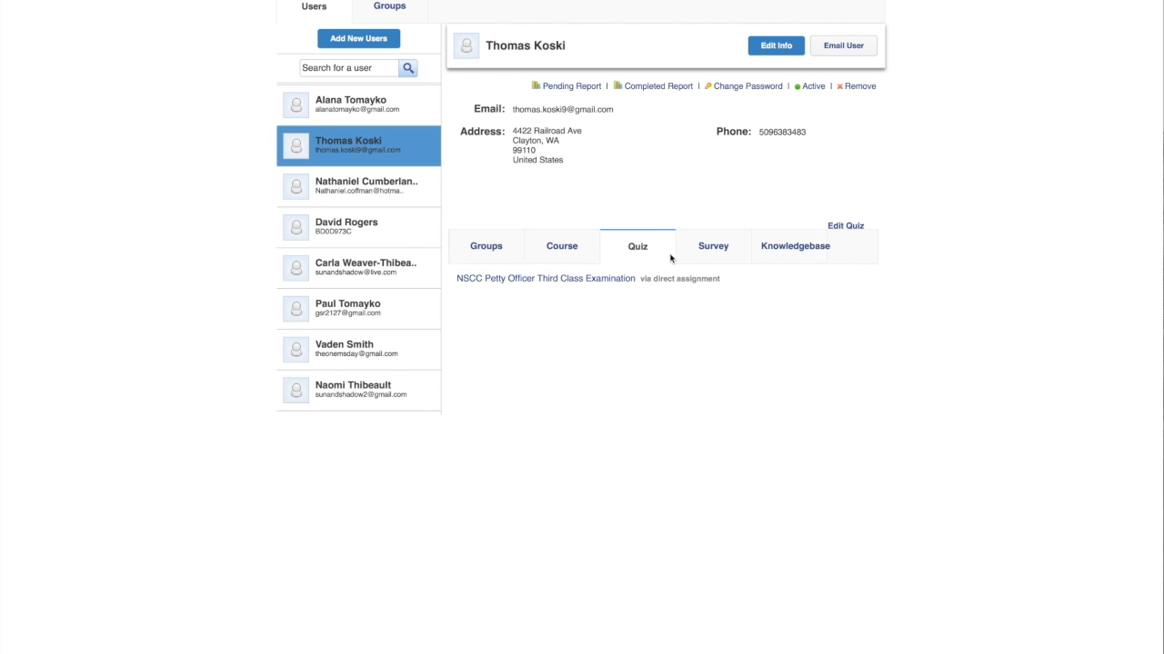
left_click(843, 226)
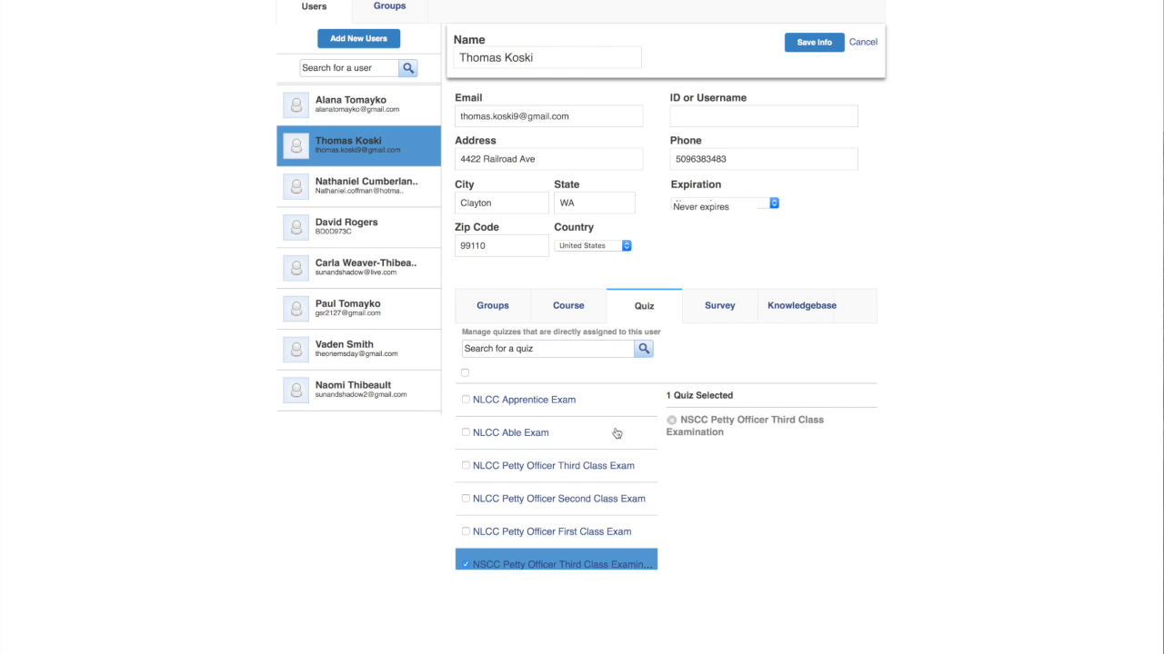
left_click(477, 556)
left_click(804, 46)
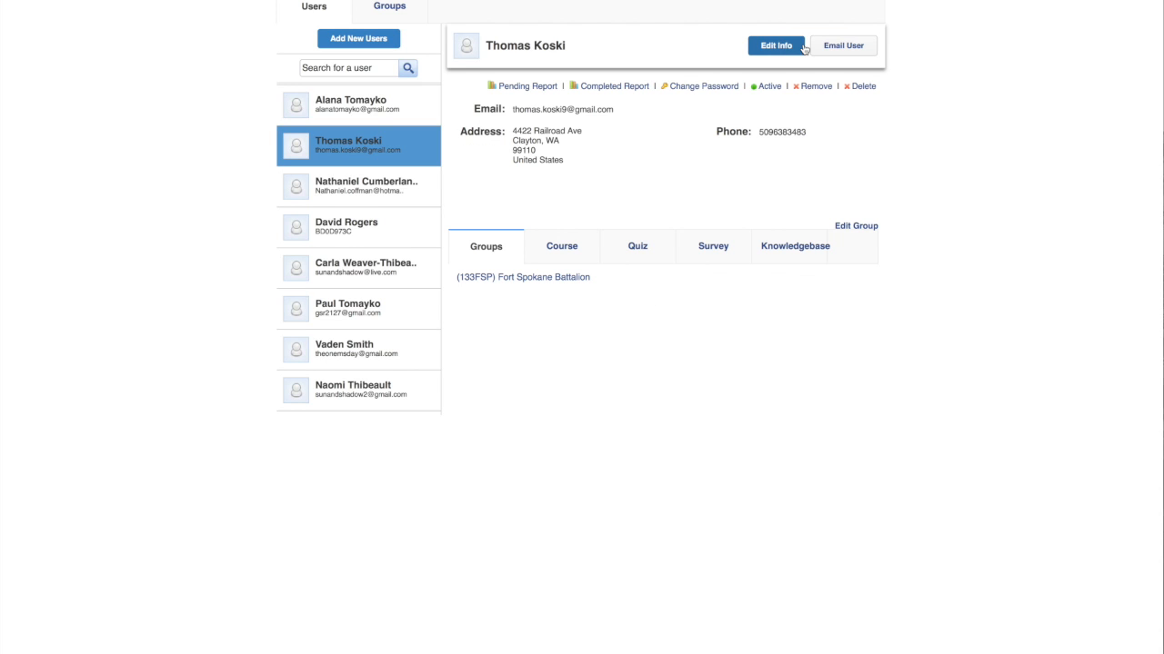
Look through the quizzes available to assign to this user, cancel the edit and reopen their completed report.
left_click(647, 249)
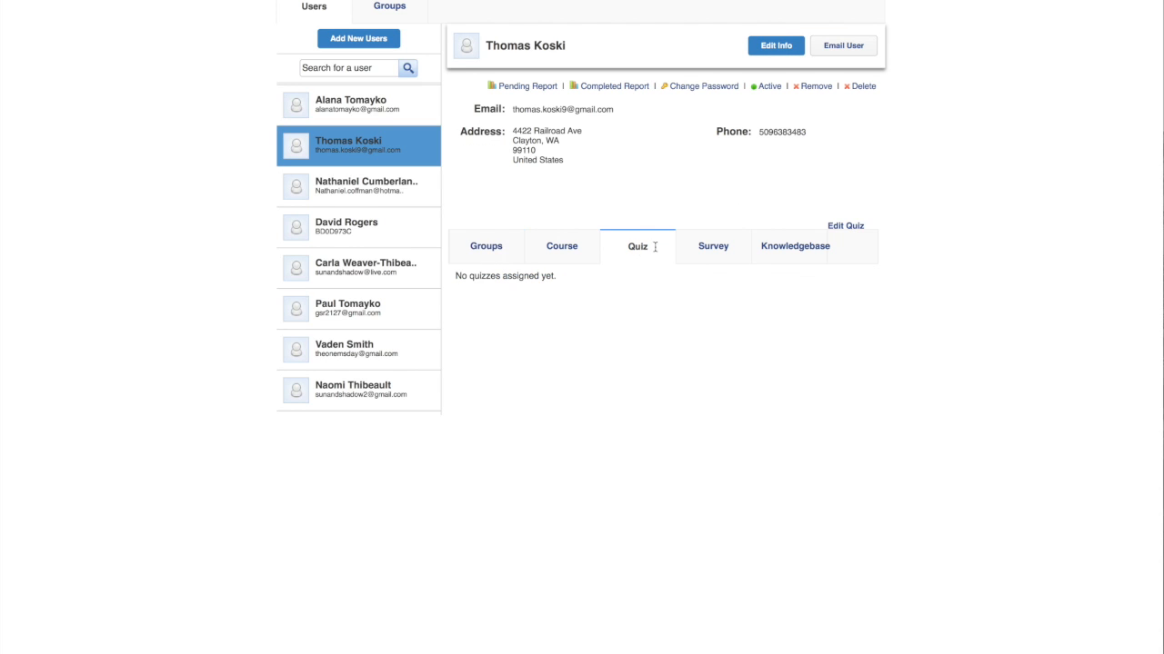
left_click(851, 228)
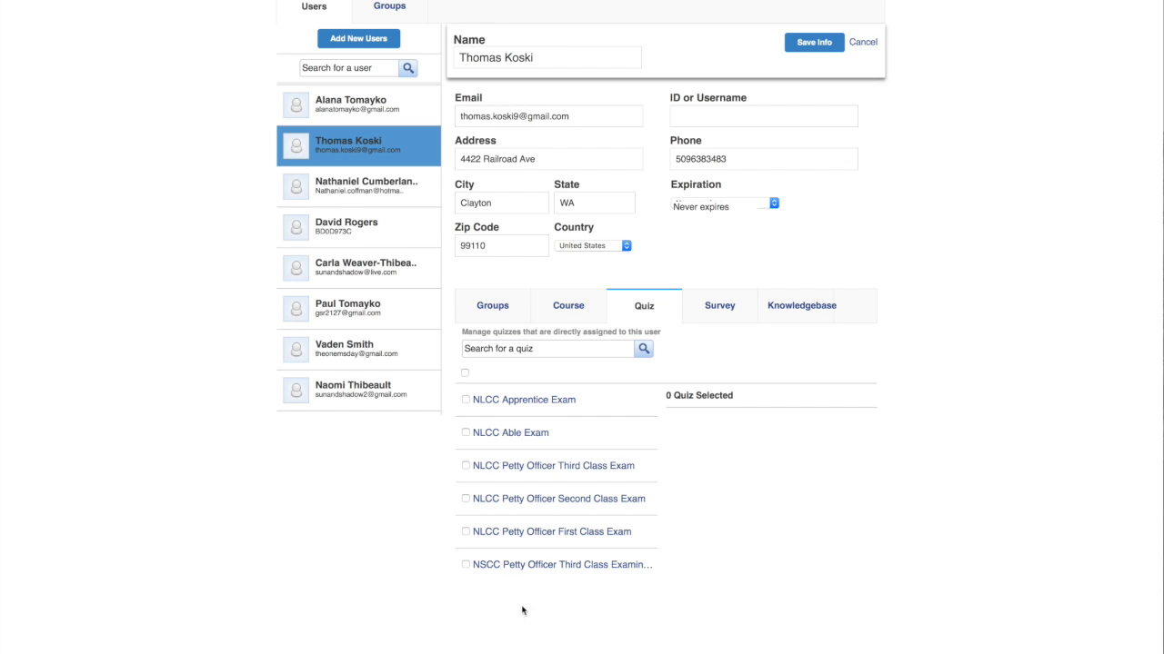
scroll(561, 571, "down", 5)
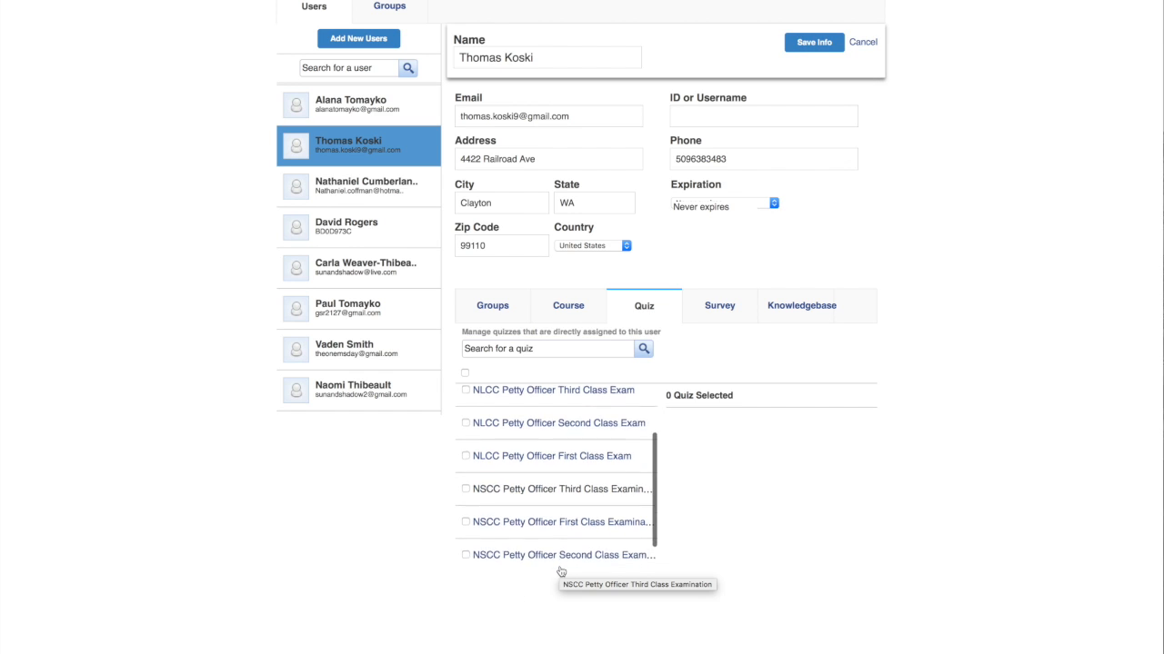
scroll(561, 571, "up", 5)
left_click(868, 45)
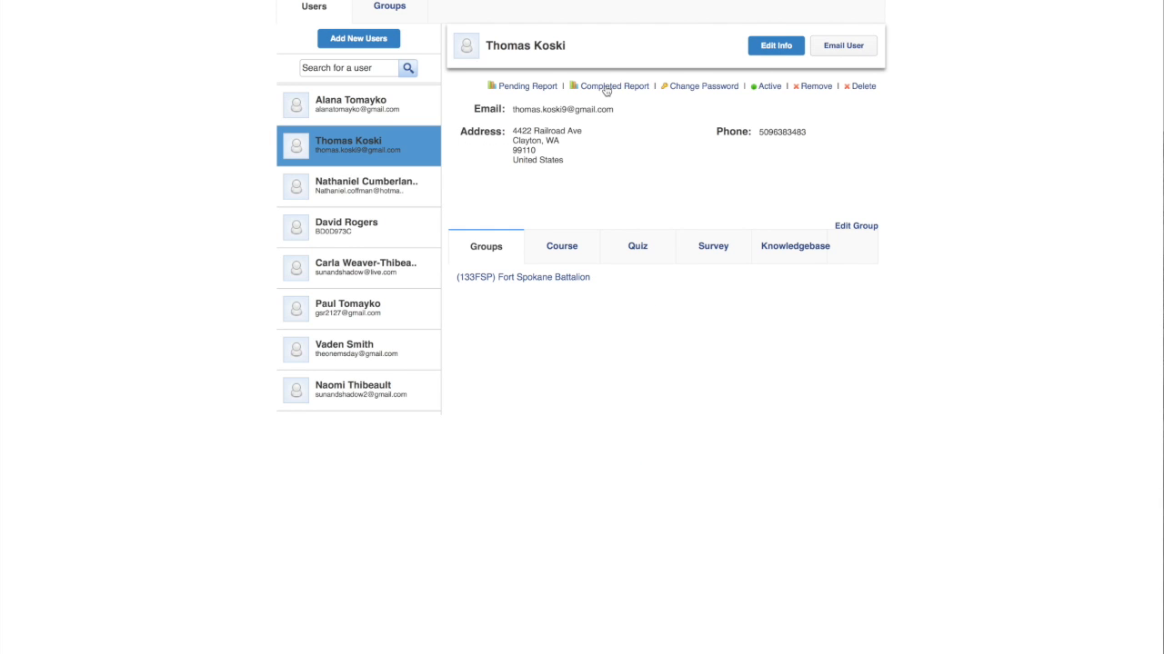
left_click(605, 86)
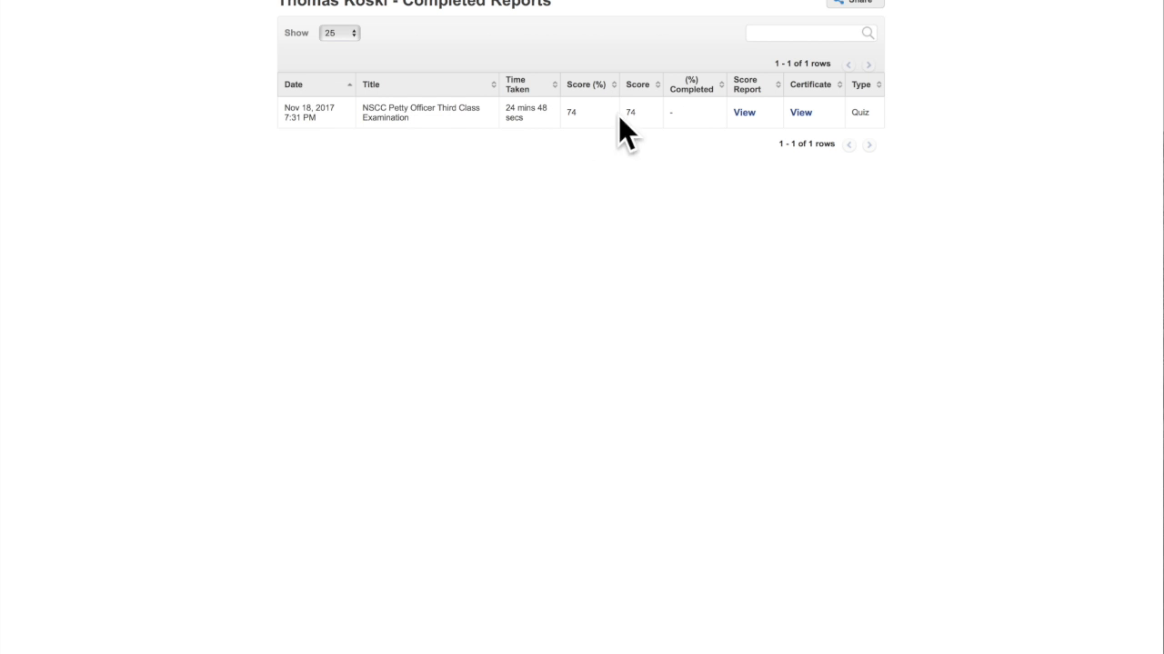